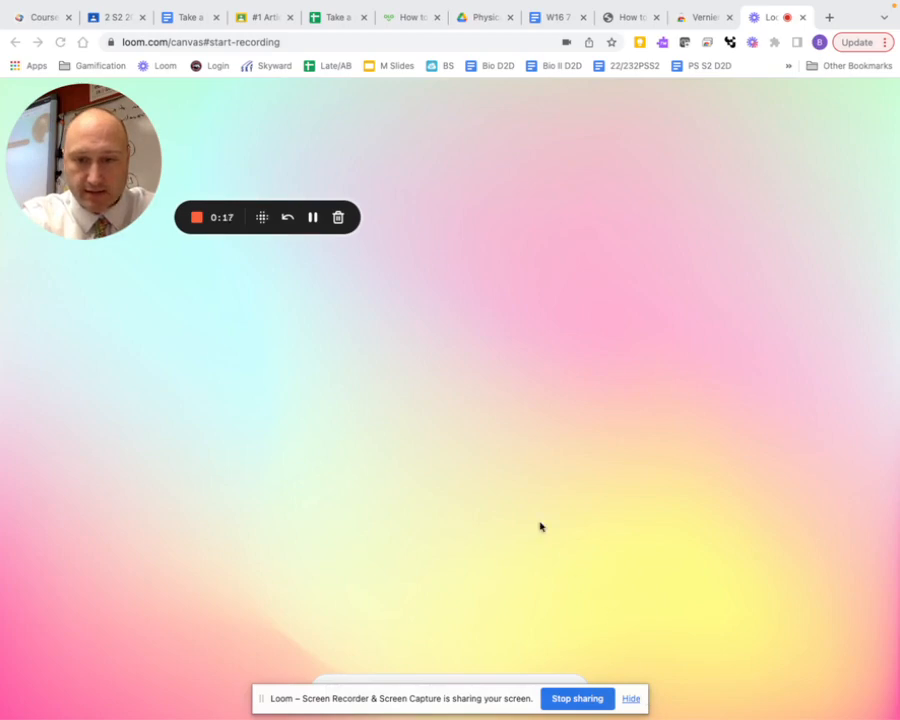
Launch Vernier Graphical Analysis from its Chrome Web Store page and start a new Manual Entry experiment
{"action": "left_click", "coordinate": [694, 18]}
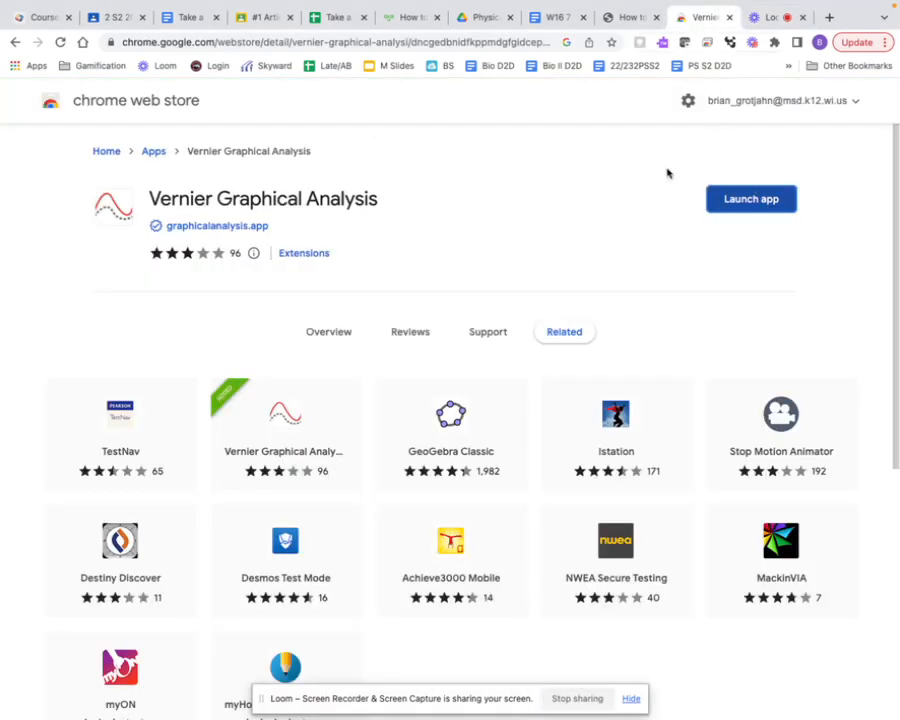
{"action": "left_click", "coordinate": [751, 200]}
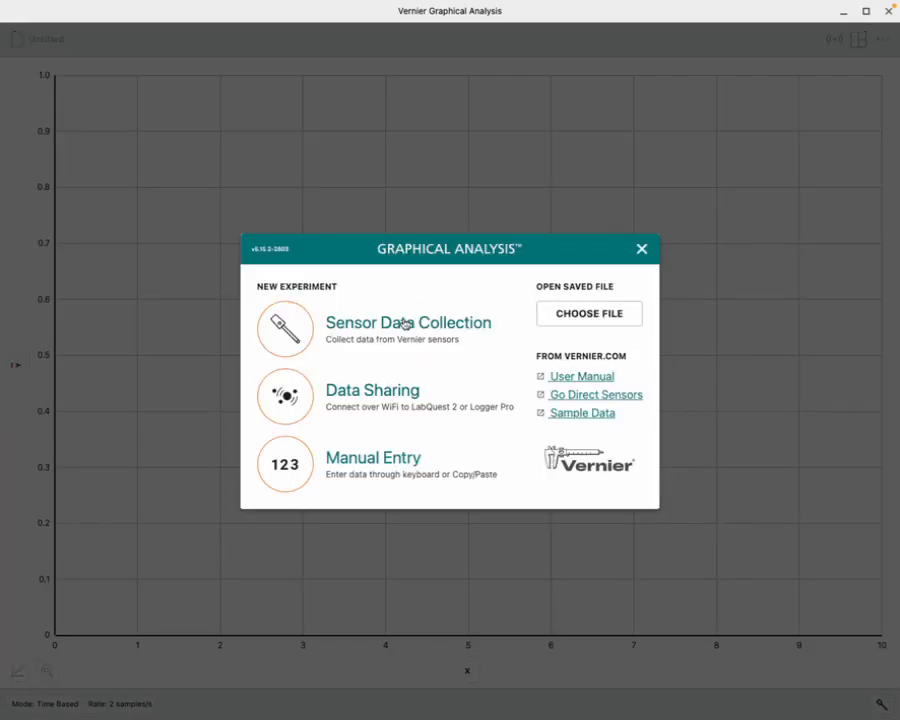
{"action": "left_click", "coordinate": [378, 467]}
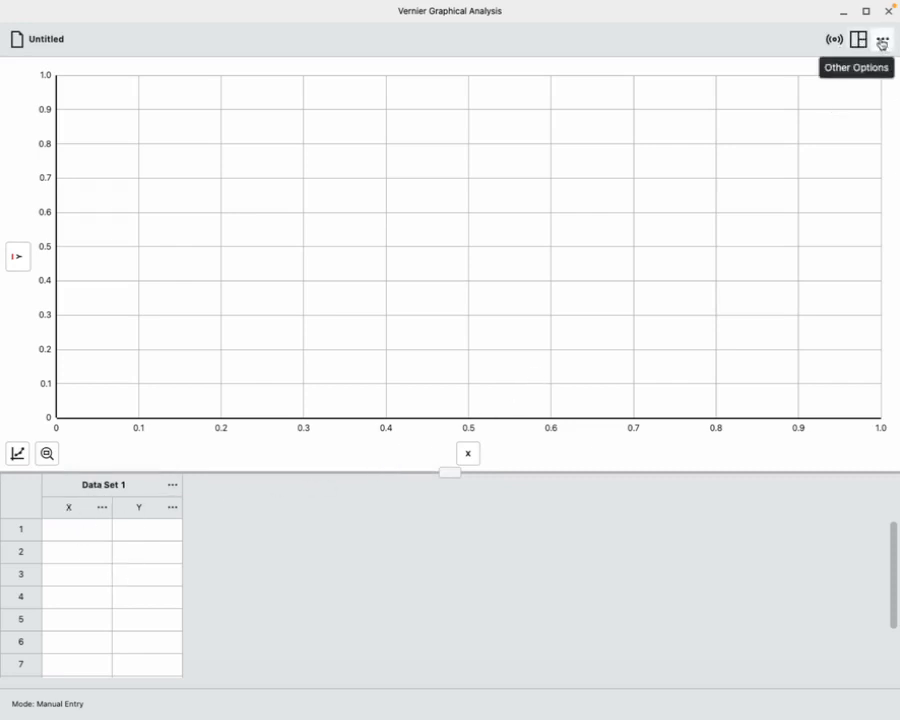
Try hiding and reshowing the graph and the data table through the view options
{"action": "left_click", "coordinate": [860, 39]}
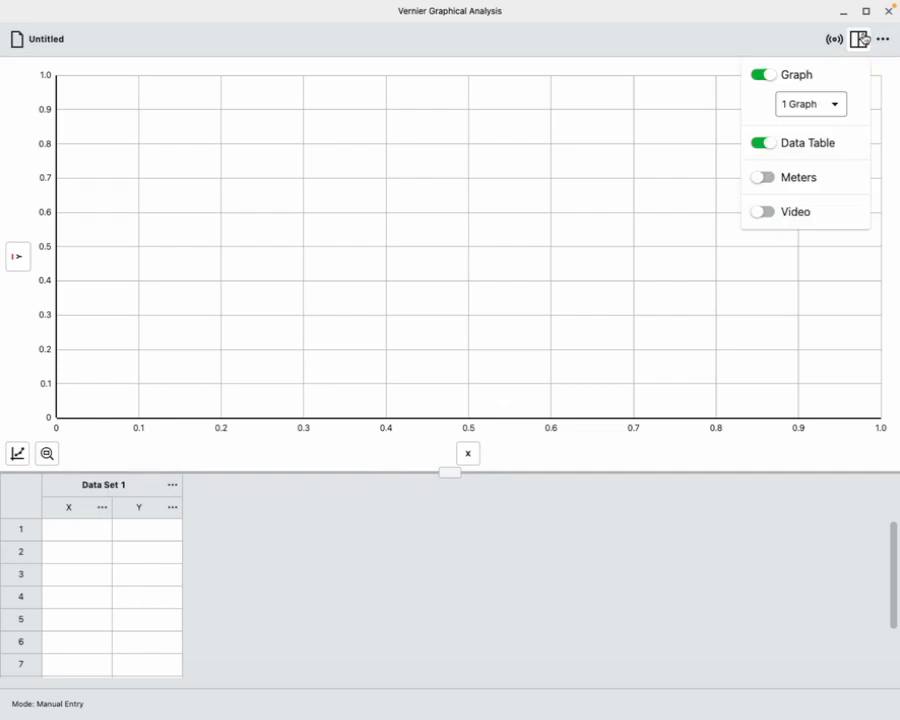
{"action": "left_click", "coordinate": [785, 146]}
{"action": "left_click", "coordinate": [771, 75]}
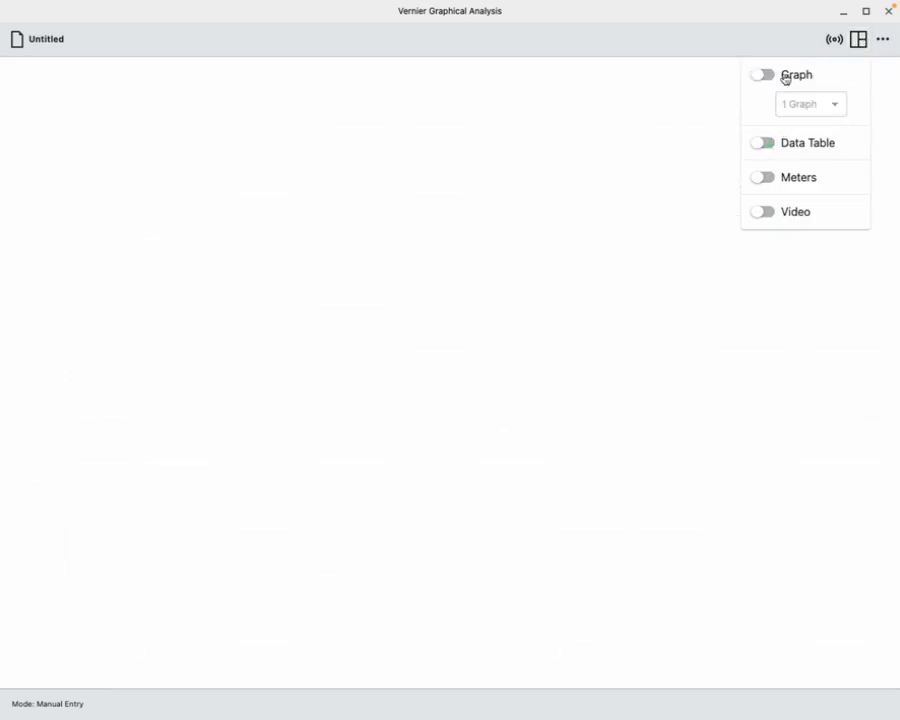
{"action": "left_click", "coordinate": [777, 78]}
{"action": "left_click", "coordinate": [774, 142]}
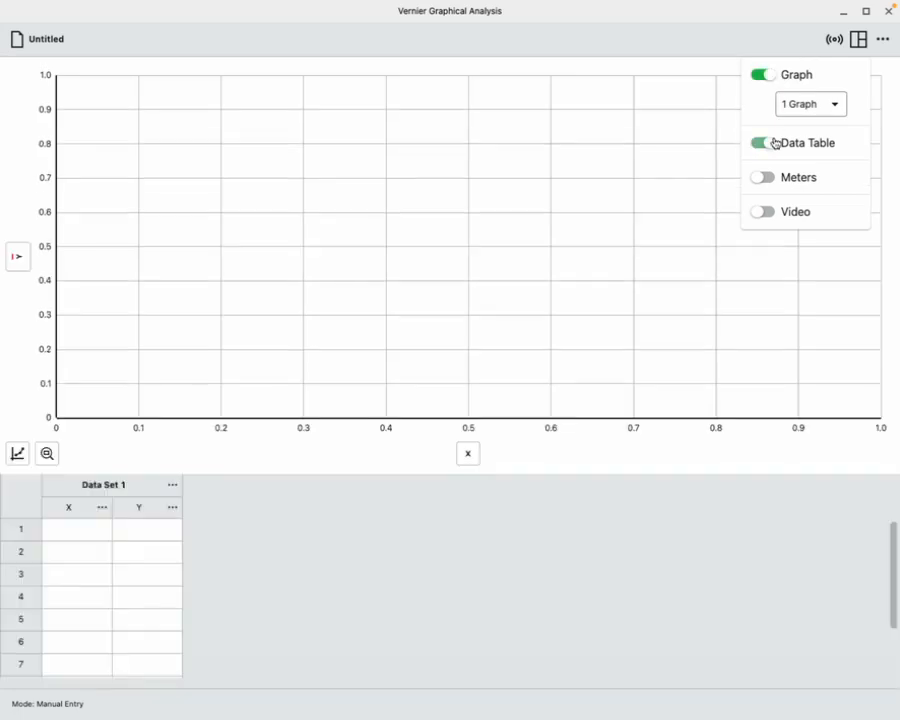
{"action": "left_click", "coordinate": [763, 78]}
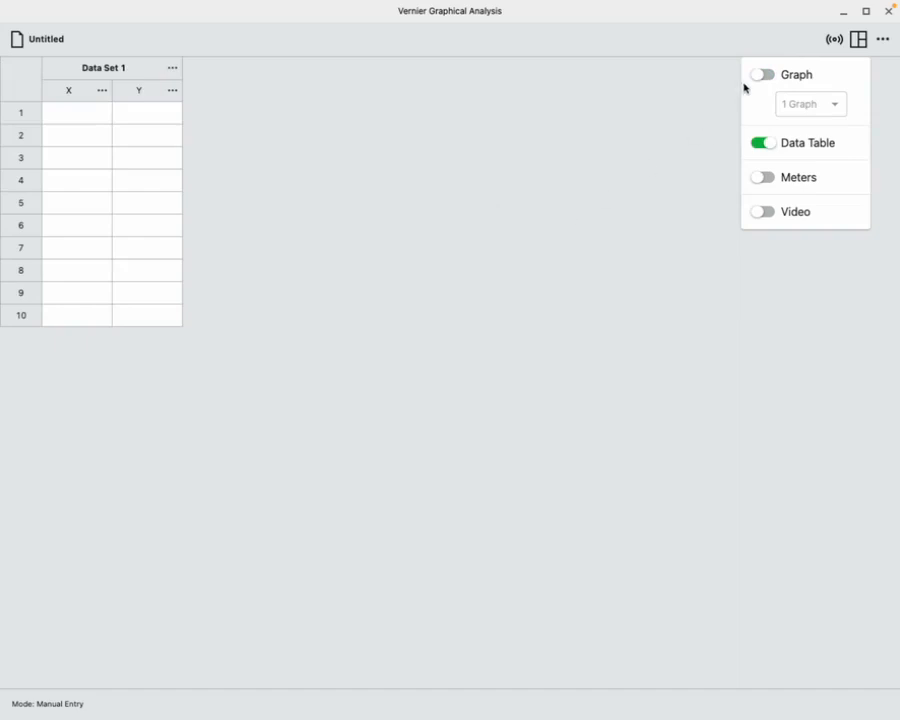
{"action": "left_click", "coordinate": [763, 75]}
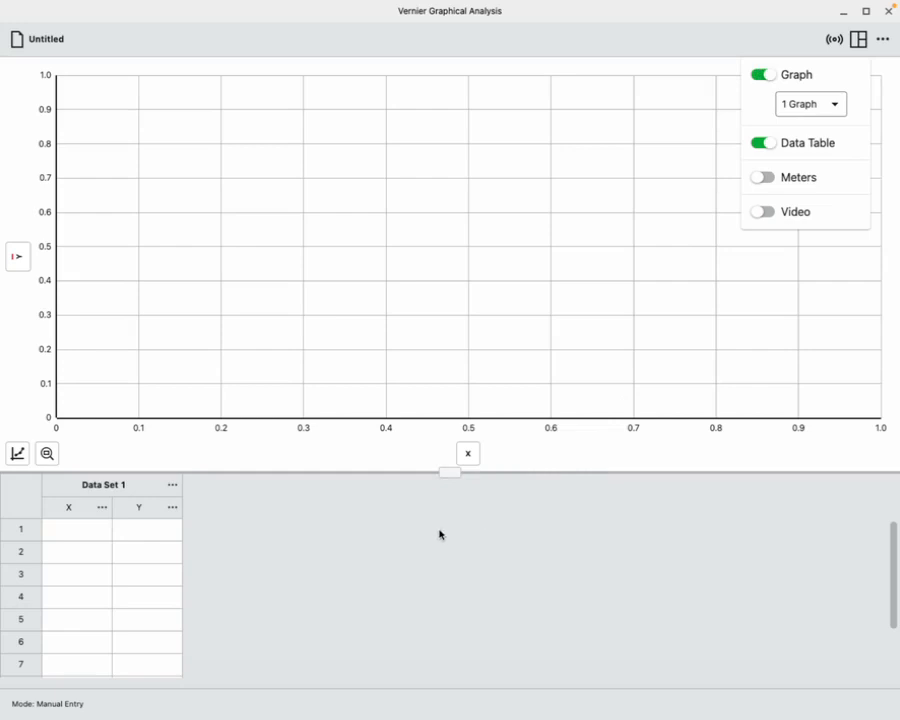
{"action": "left_click", "coordinate": [406, 523]}
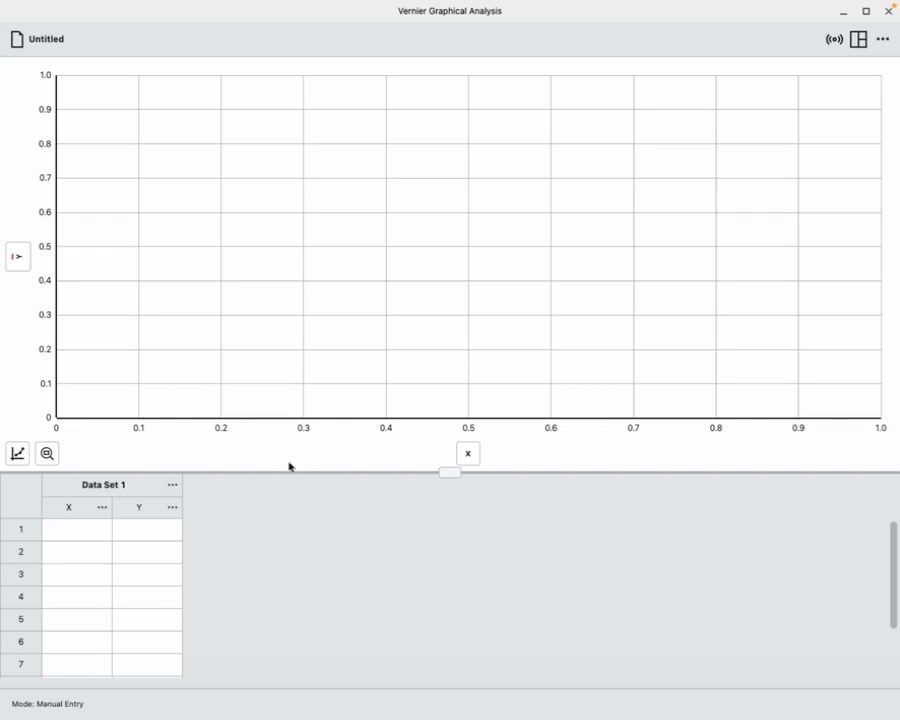
Rename Data Set 1 with the student's name
{"action": "left_click", "coordinate": [174, 486]}
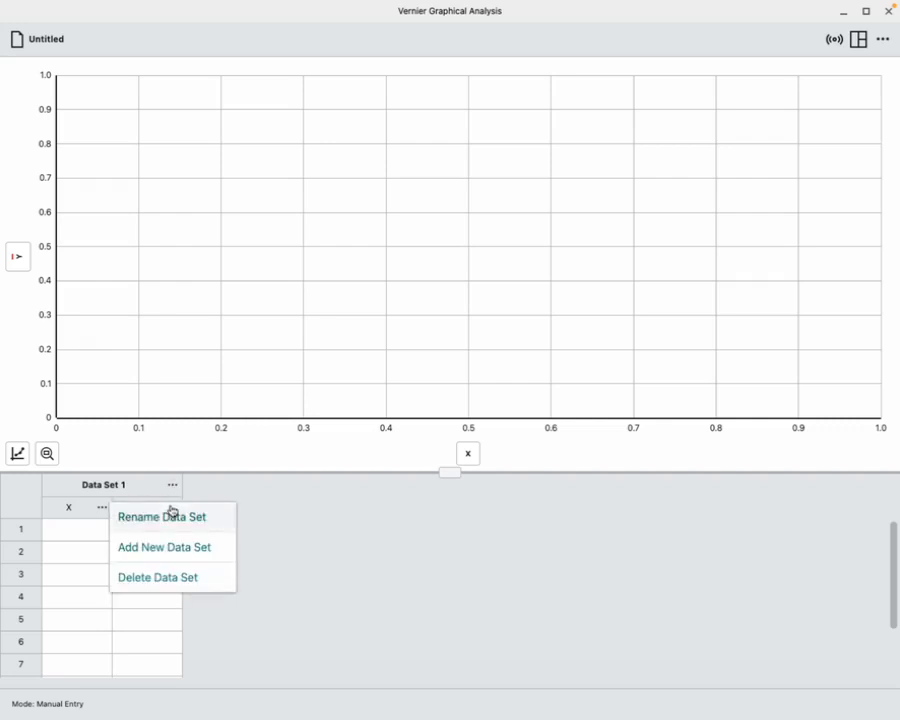
{"action": "left_click", "coordinate": [173, 522]}
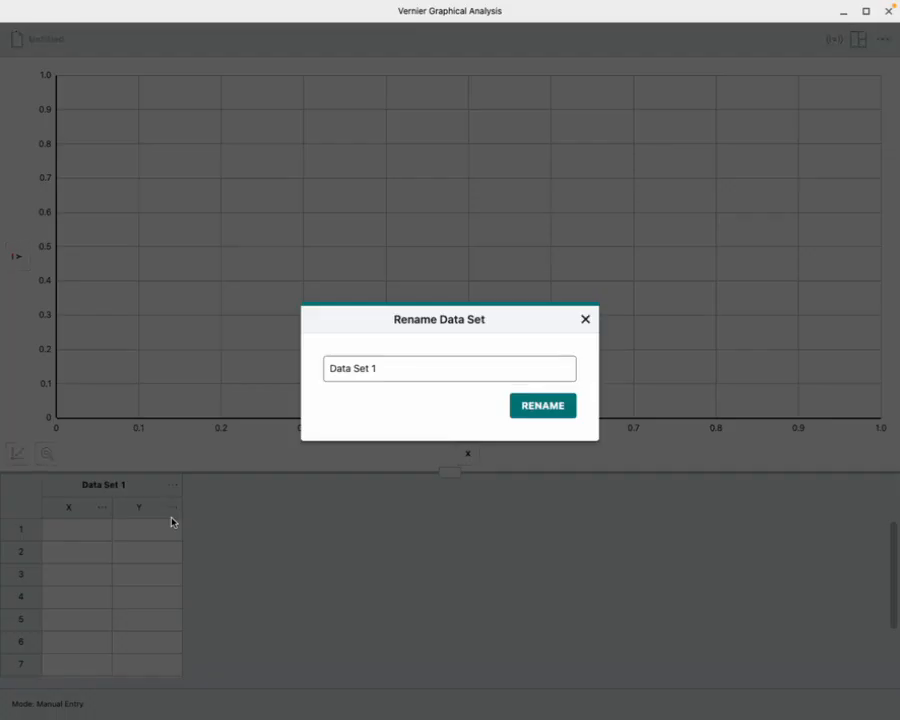
{"action": "left_click", "coordinate": [378, 369]}
{"action": "left_click_drag", "start_coordinate": [380, 372], "coordinate": [304, 367]}
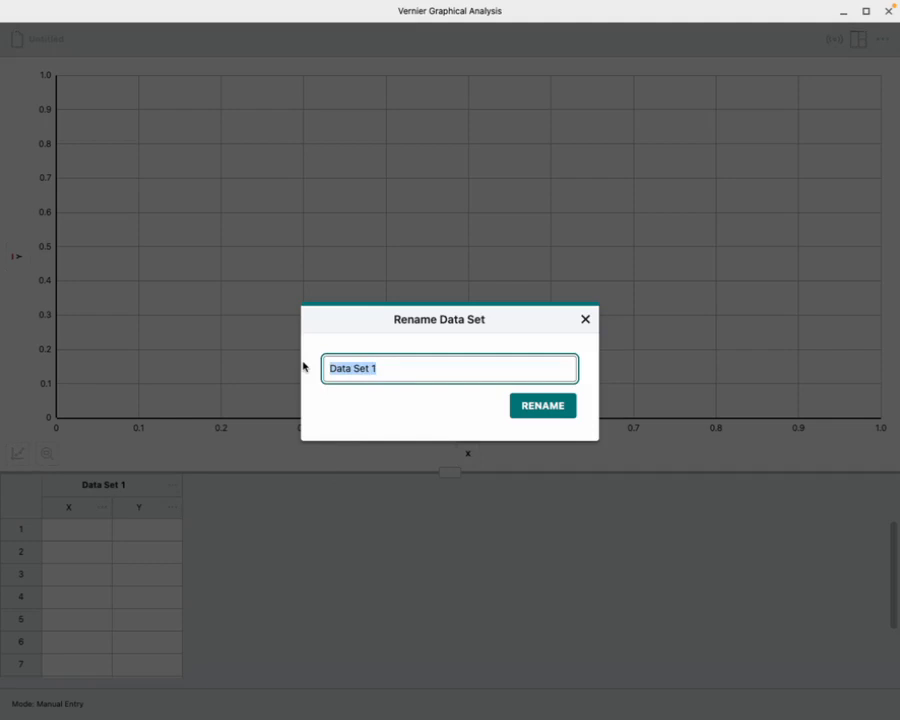
{"action": "type", "text": "Bobby Sue"}
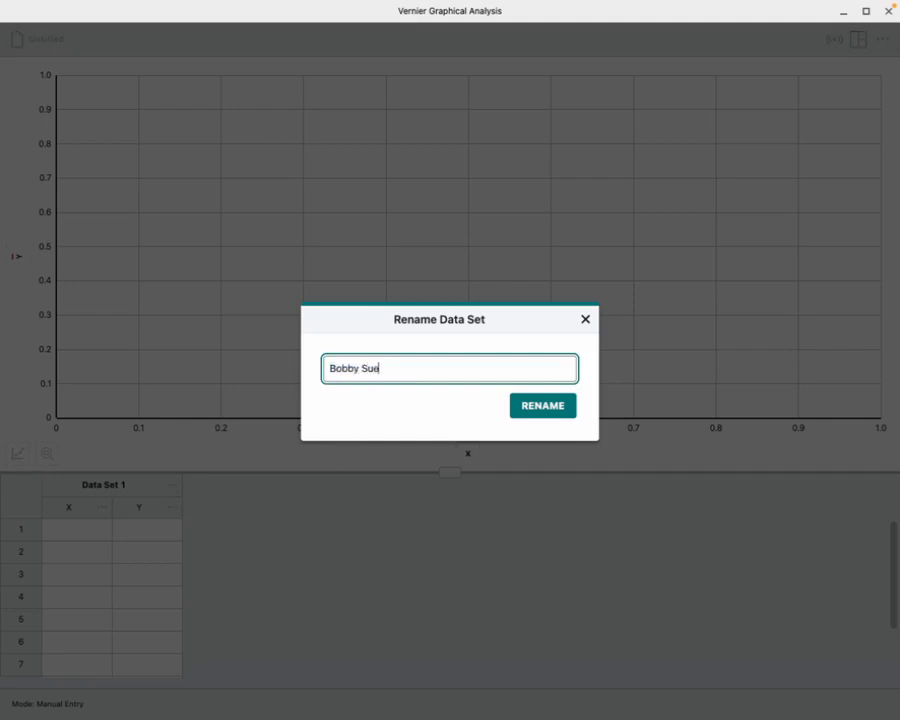
{"action": "left_click", "coordinate": [525, 405]}
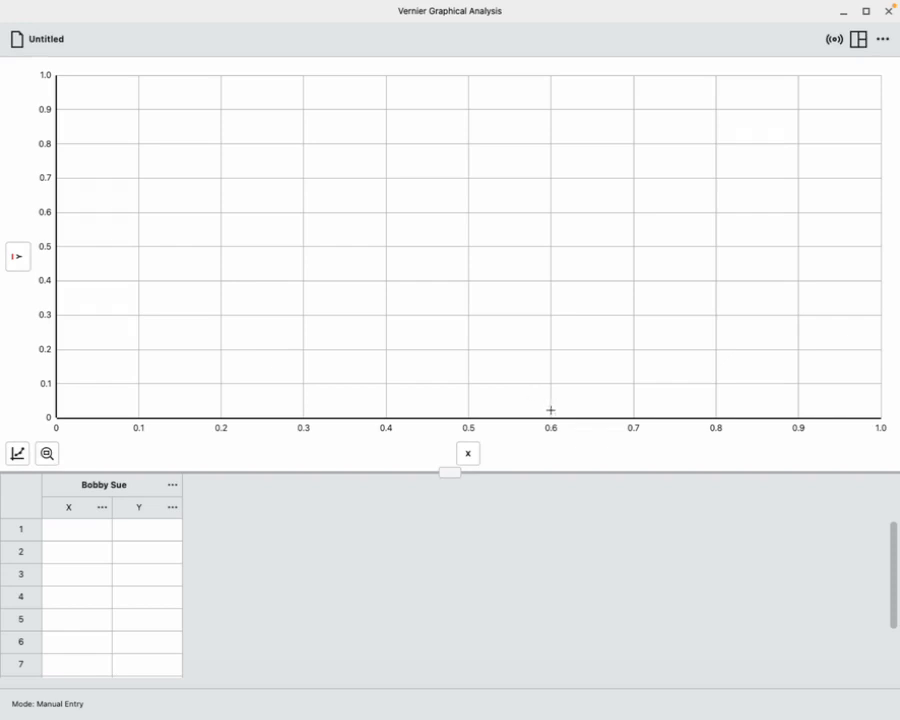
Rename the X column to Time and set its units to s
{"action": "left_click", "coordinate": [100, 508]}
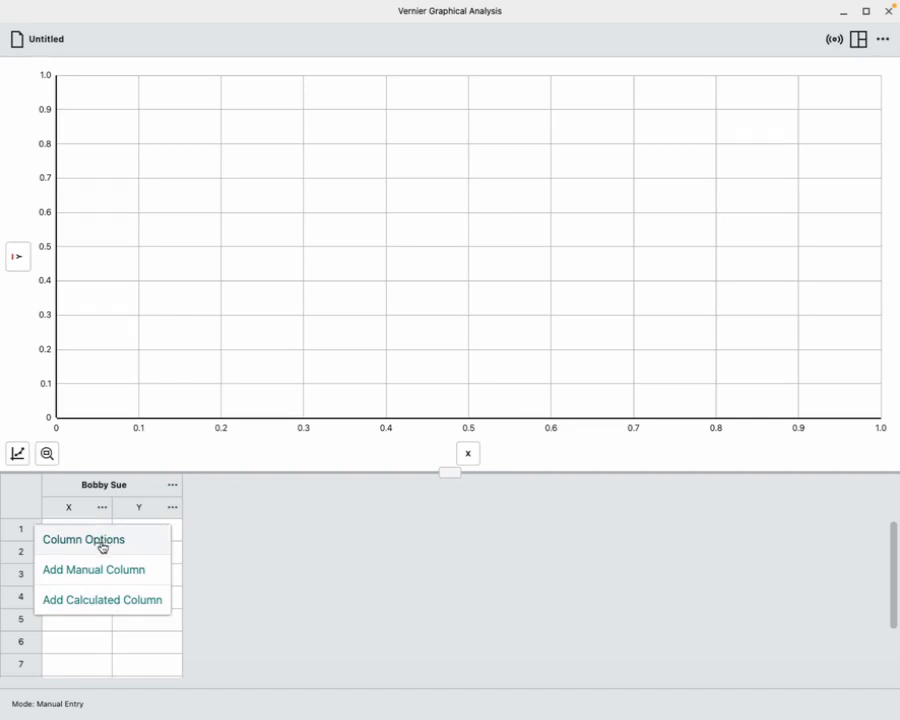
{"action": "left_click", "coordinate": [102, 540]}
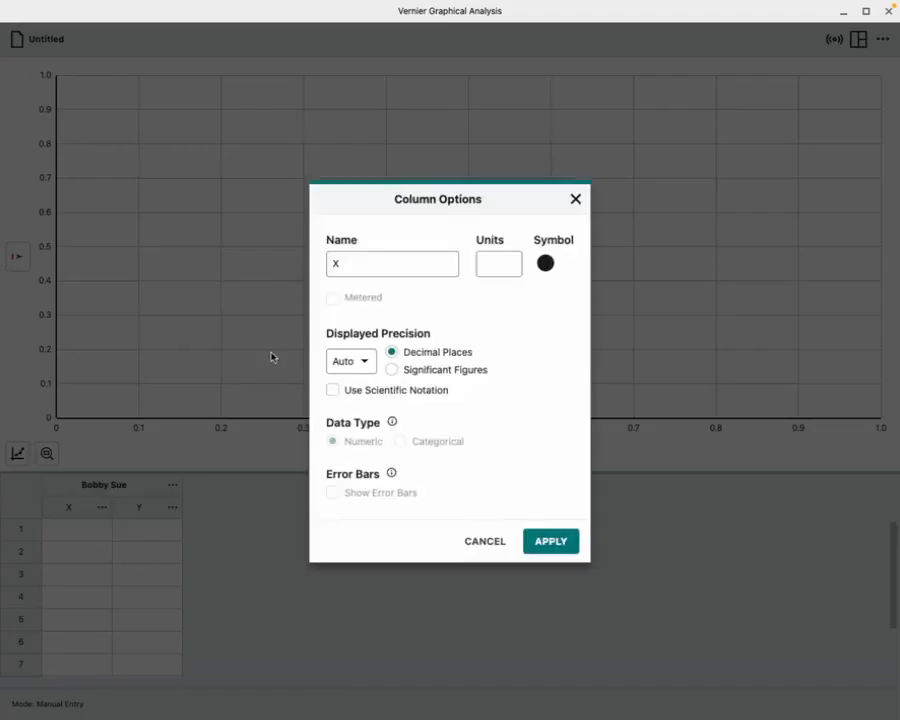
{"action": "left_click", "coordinate": [393, 262]}
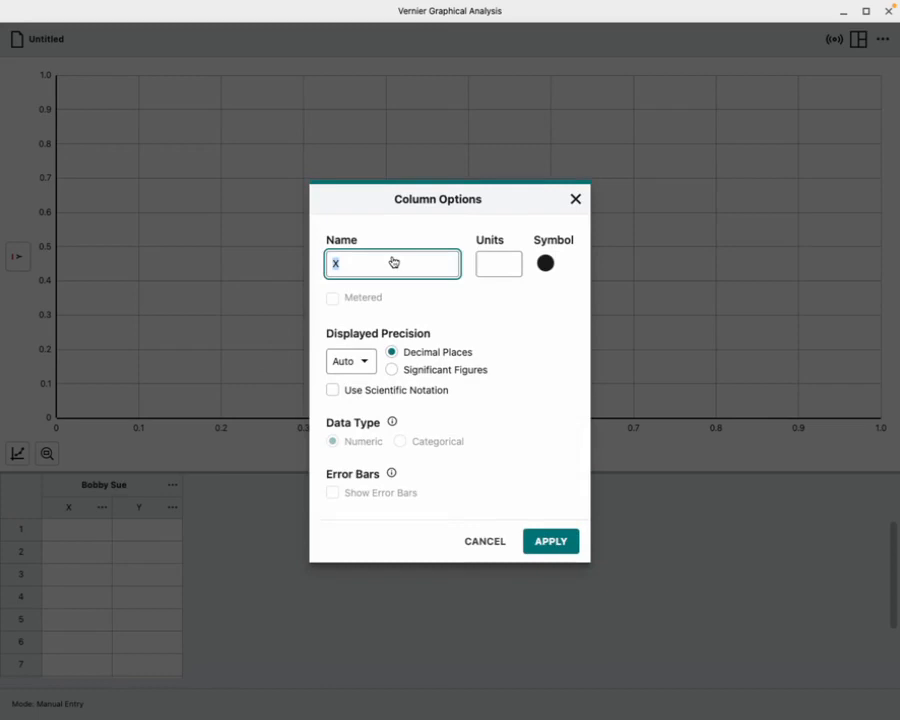
{"action": "type", "text": "Time"}
{"action": "left_click", "coordinate": [508, 263]}
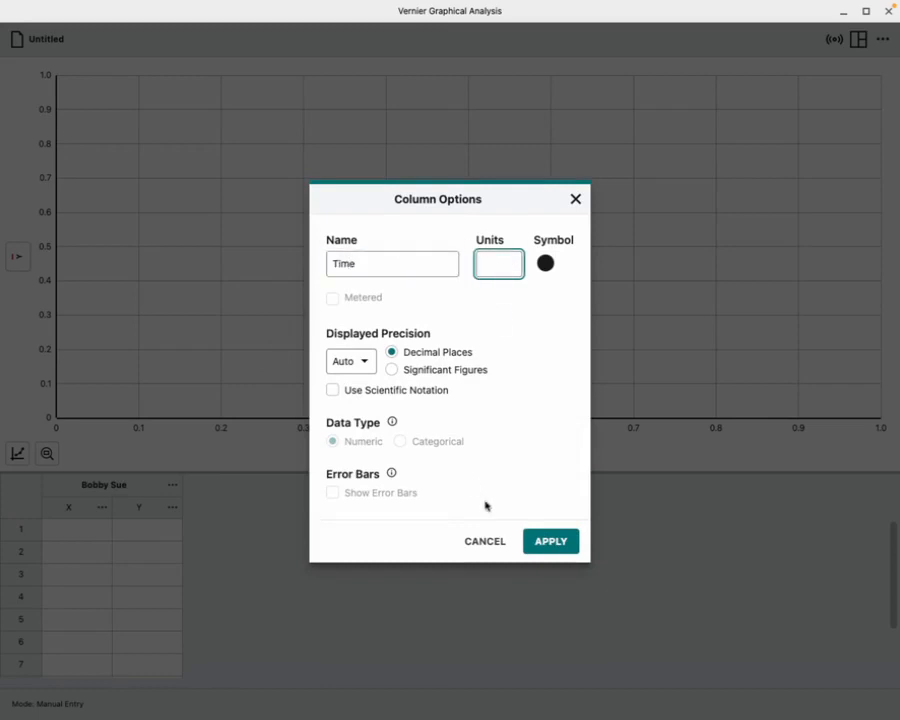
{"action": "type", "text": "s"}
{"action": "left_click", "coordinate": [549, 541]}
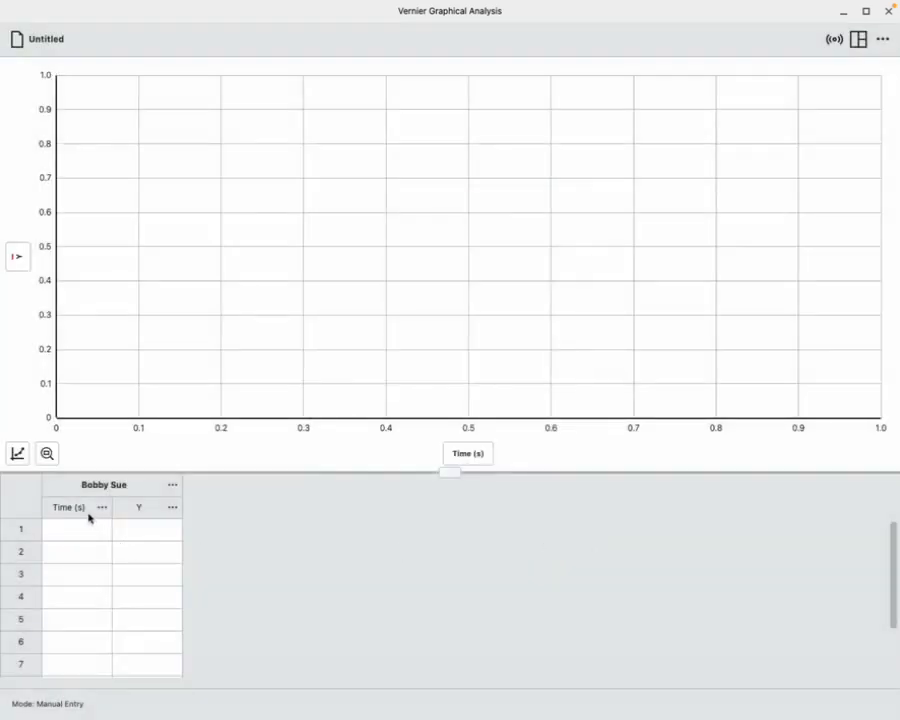
Rename the Y column to Distance and set its units to m
{"action": "left_click", "coordinate": [171, 507]}
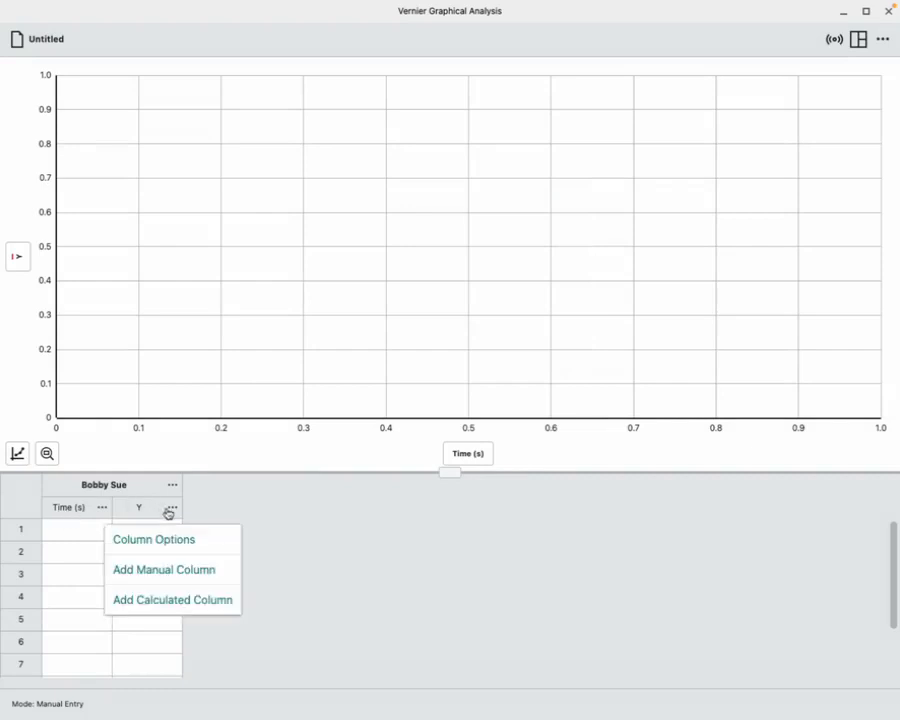
{"action": "left_click", "coordinate": [159, 547]}
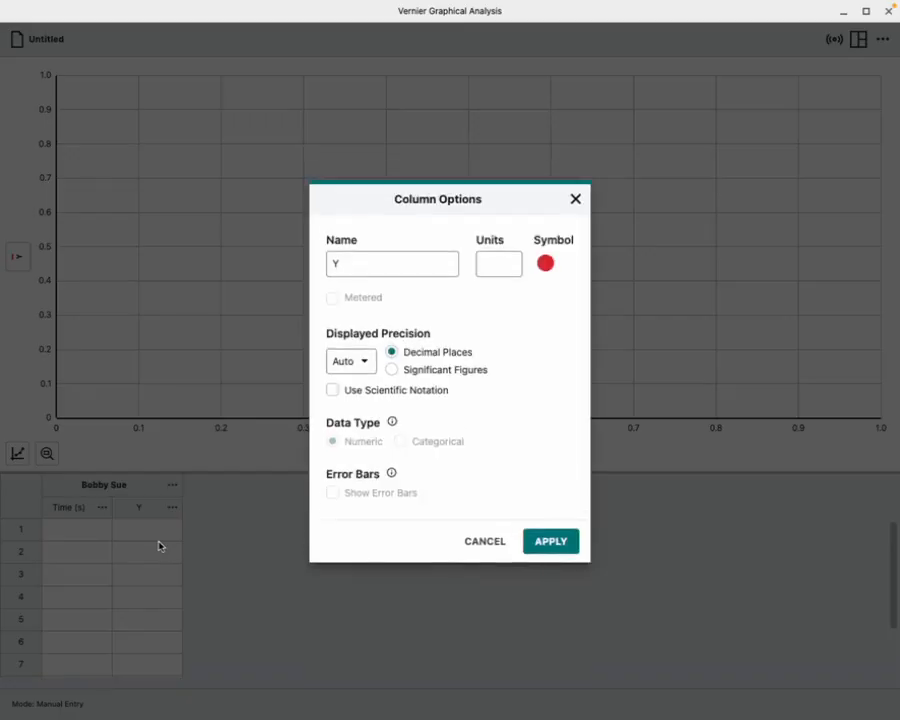
{"action": "left_click", "coordinate": [365, 263]}
{"action": "key", "text": "BackSpace"}
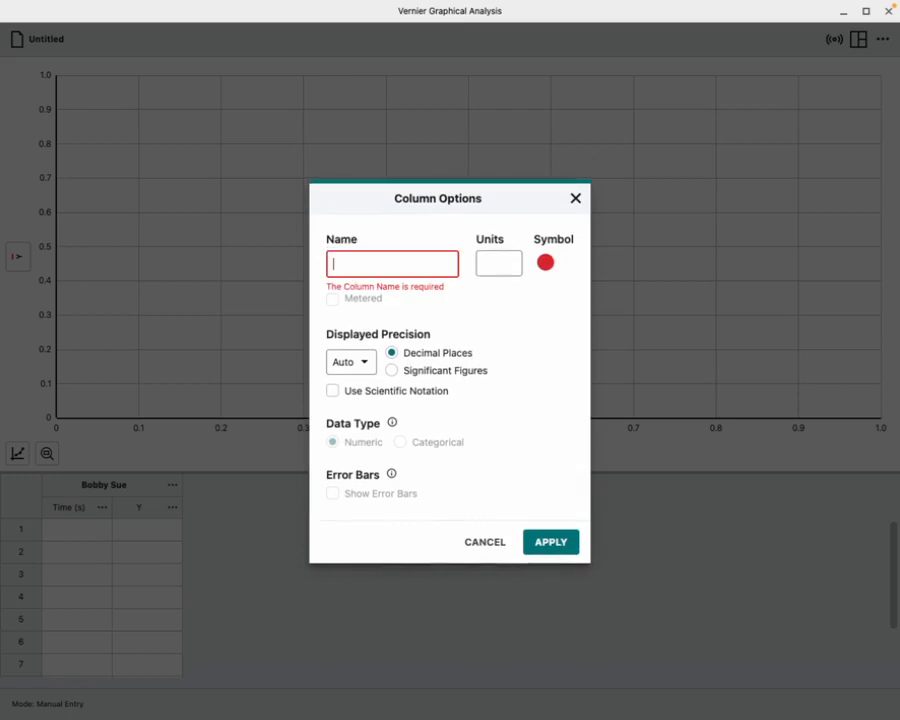
{"action": "type", "text": "Distance"}
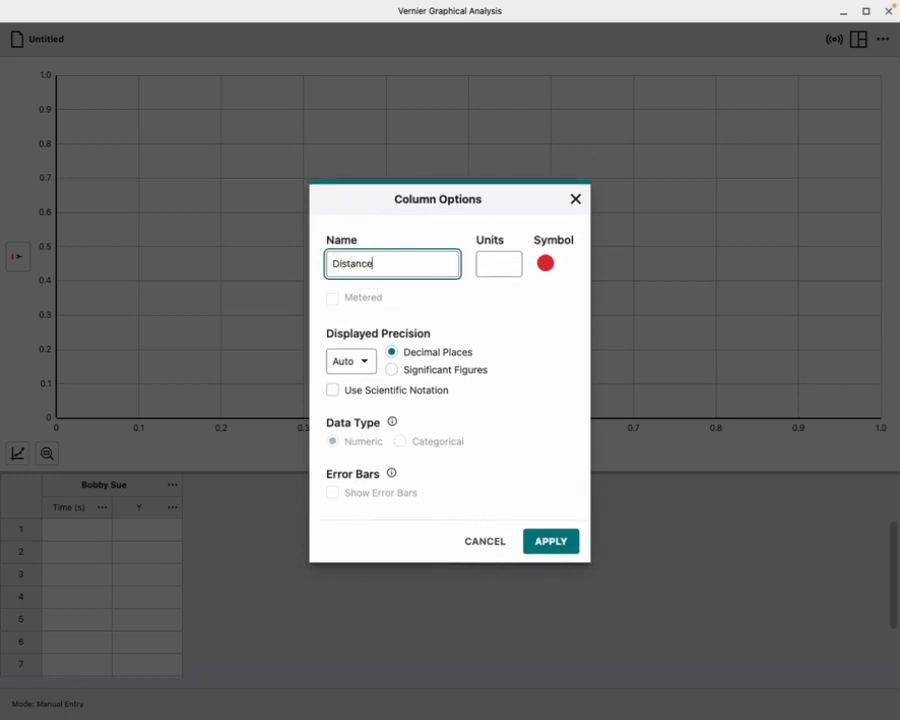
{"action": "left_click", "coordinate": [483, 266]}
{"action": "type", "text": "m"}
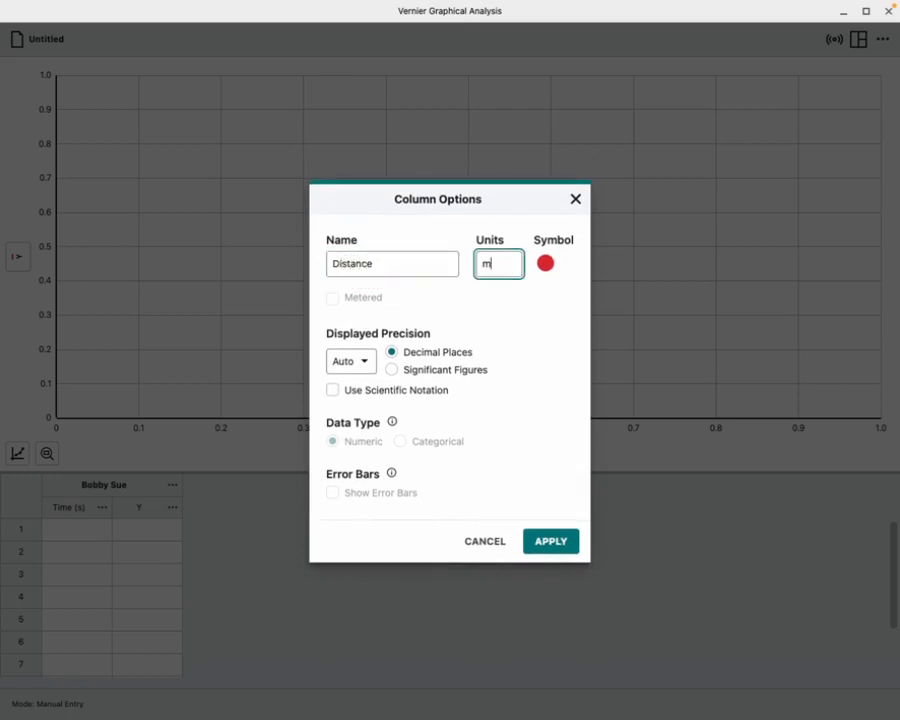
{"action": "left_click", "coordinate": [556, 537]}
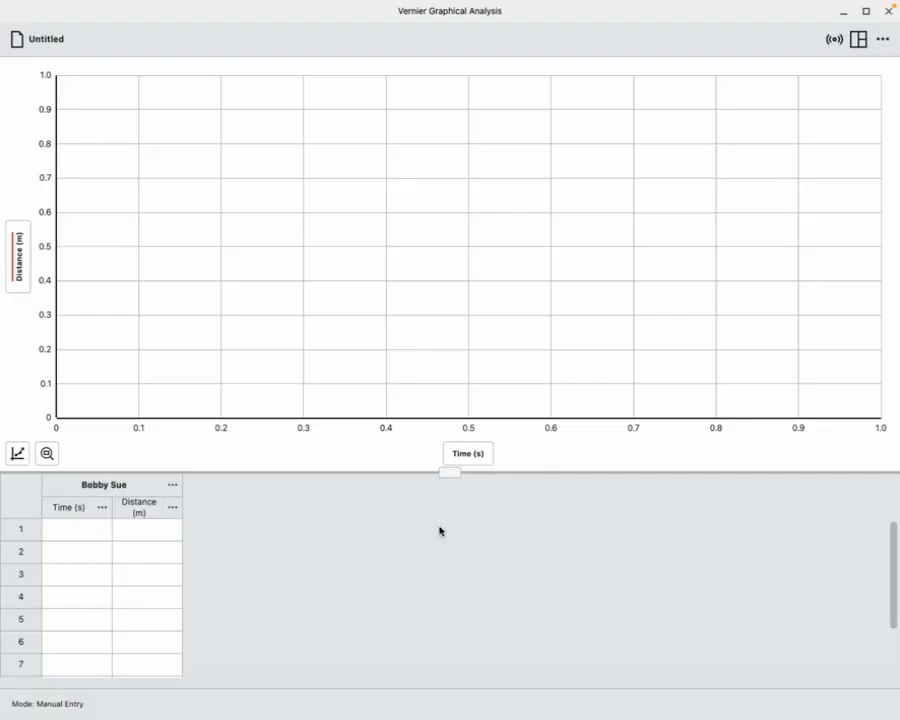
Add a second data set to the table and select the first Time cell of the first data set
{"action": "left_click", "coordinate": [170, 487]}
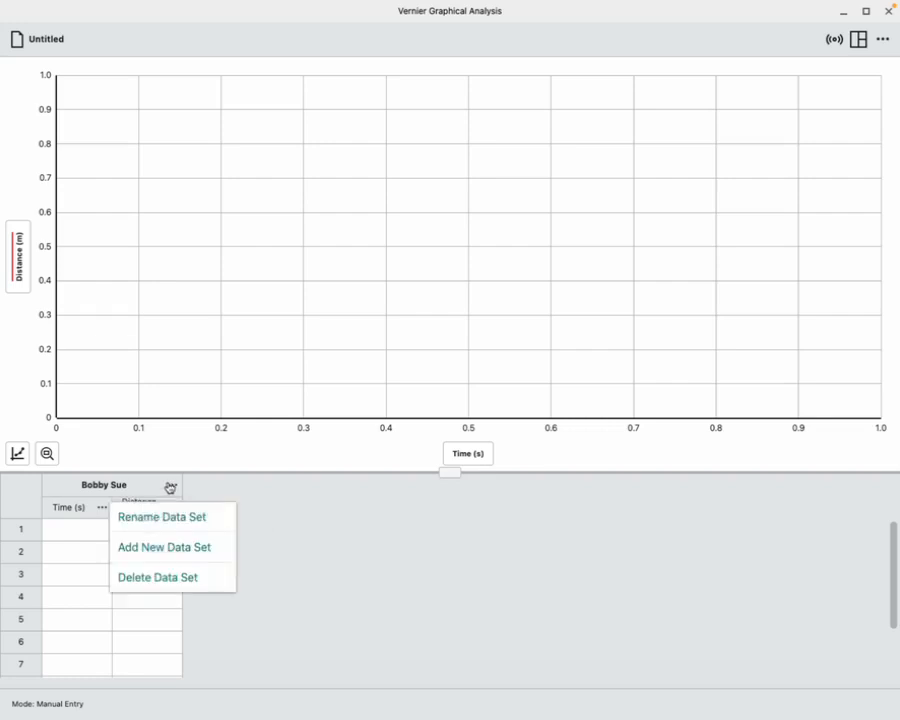
{"action": "left_click", "coordinate": [164, 548]}
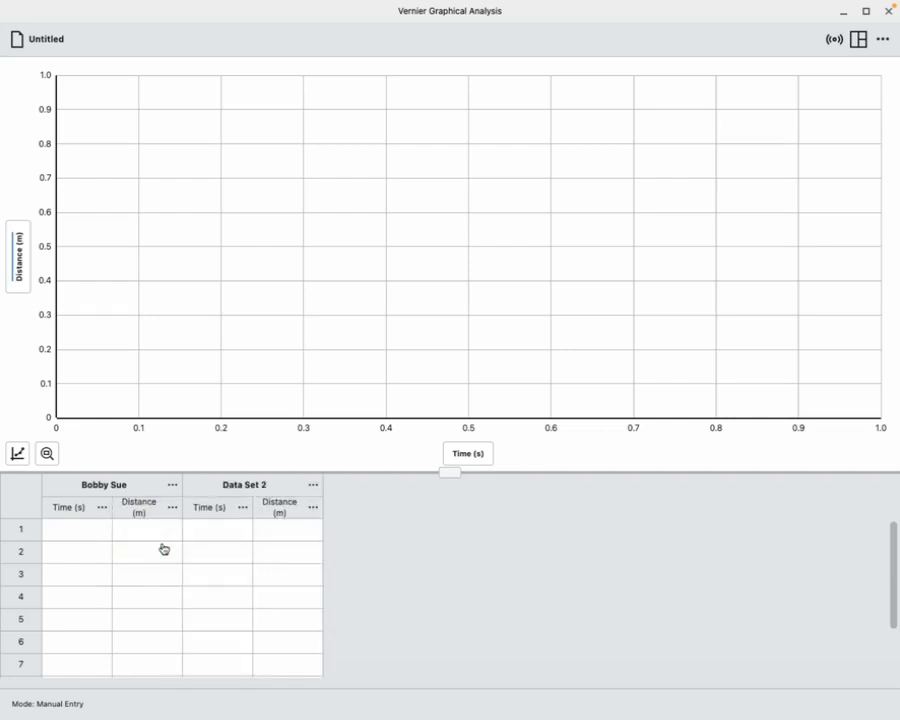
{"action": "left_click", "coordinate": [313, 485]}
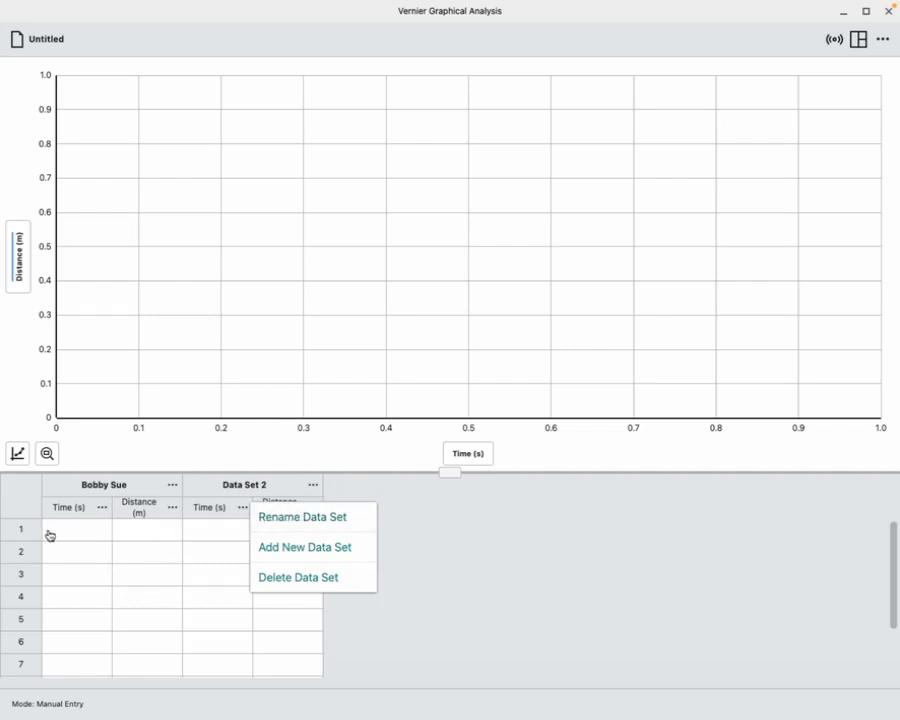
{"action": "left_click", "coordinate": [90, 531]}
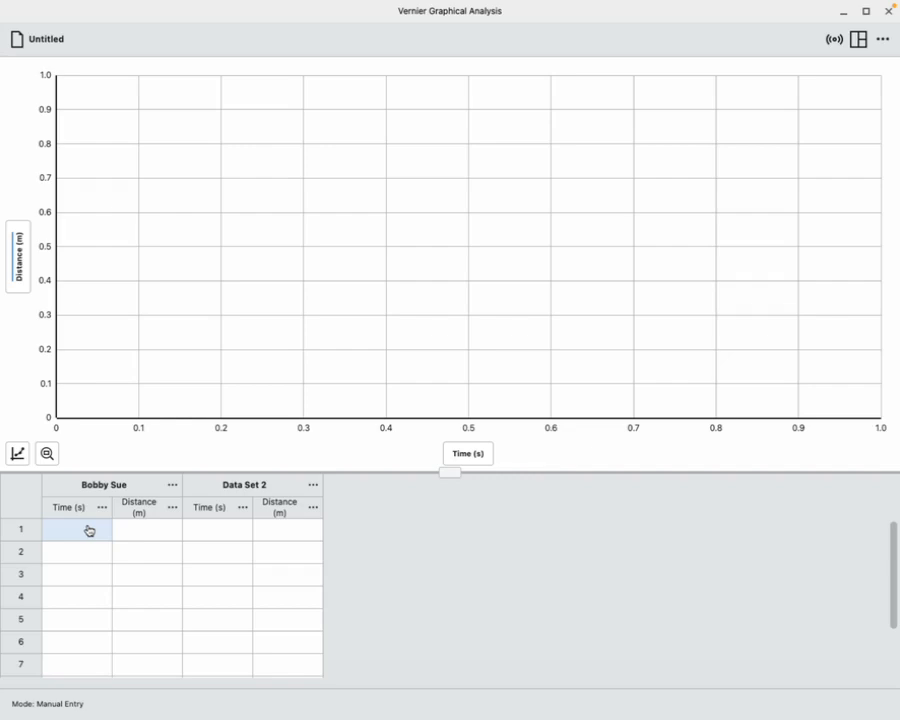
Switch to the Take a Hike Graphing Student Master sheet in Google Sheets and copy the Student 1 values in B2:B5
{"action": "key", "text": "F4"}
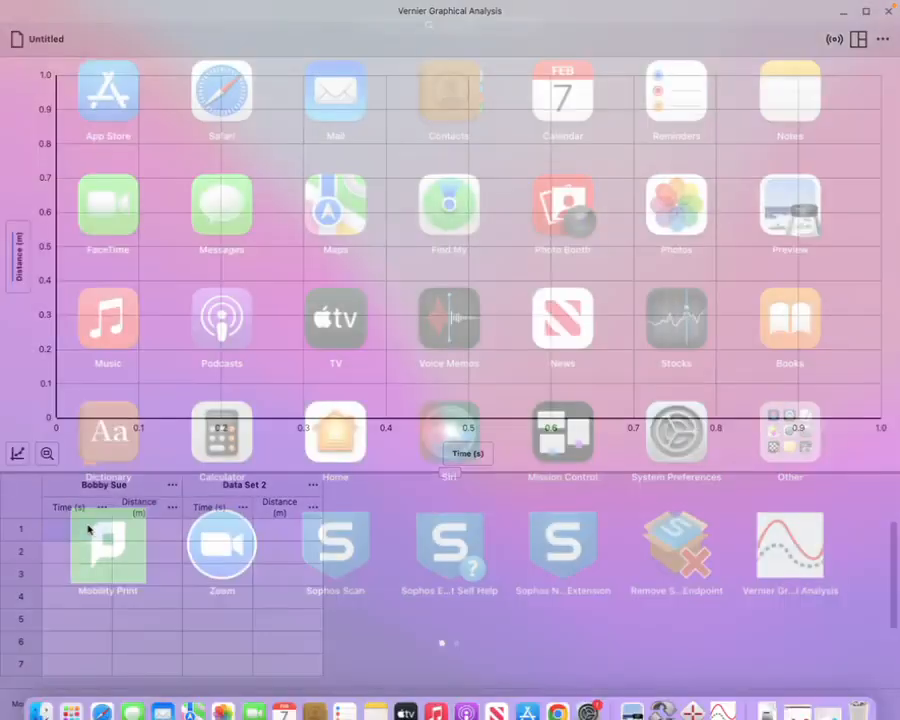
{"action": "key", "text": "F3"}
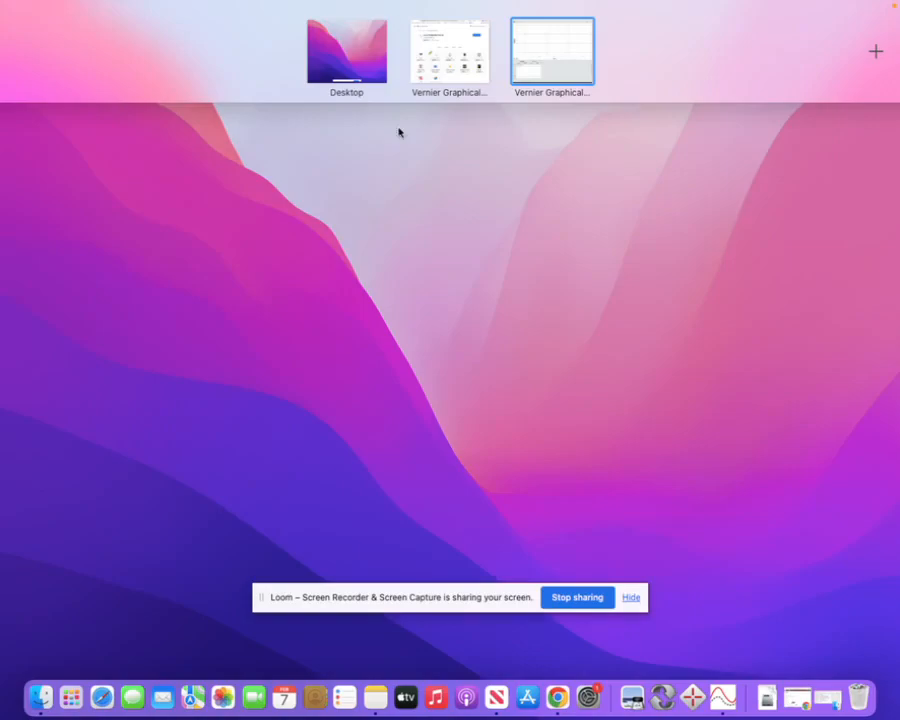
{"action": "left_click", "coordinate": [463, 44]}
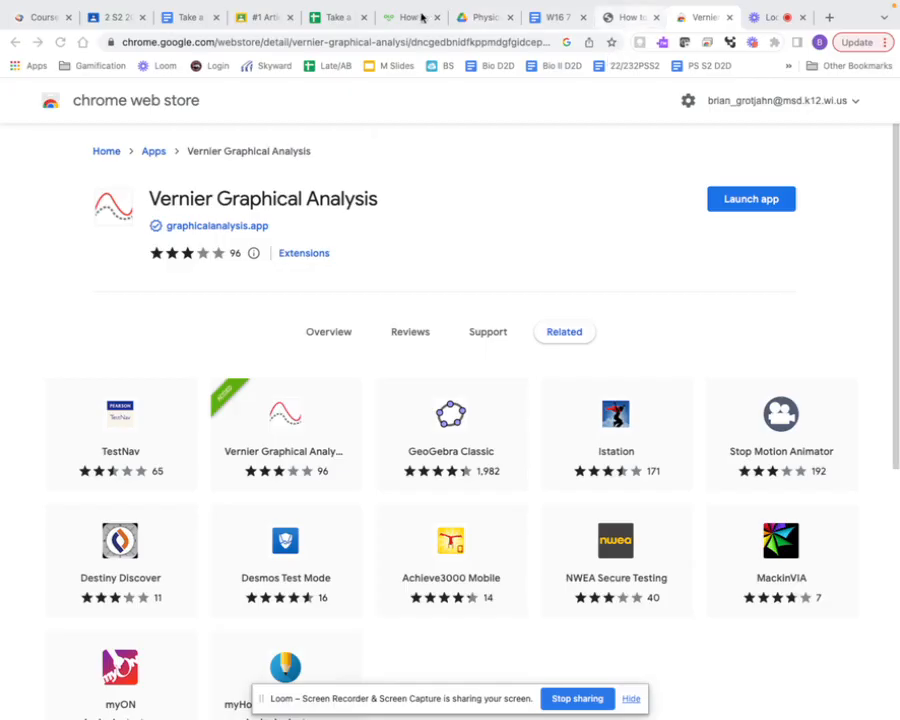
{"action": "left_click", "coordinate": [330, 19]}
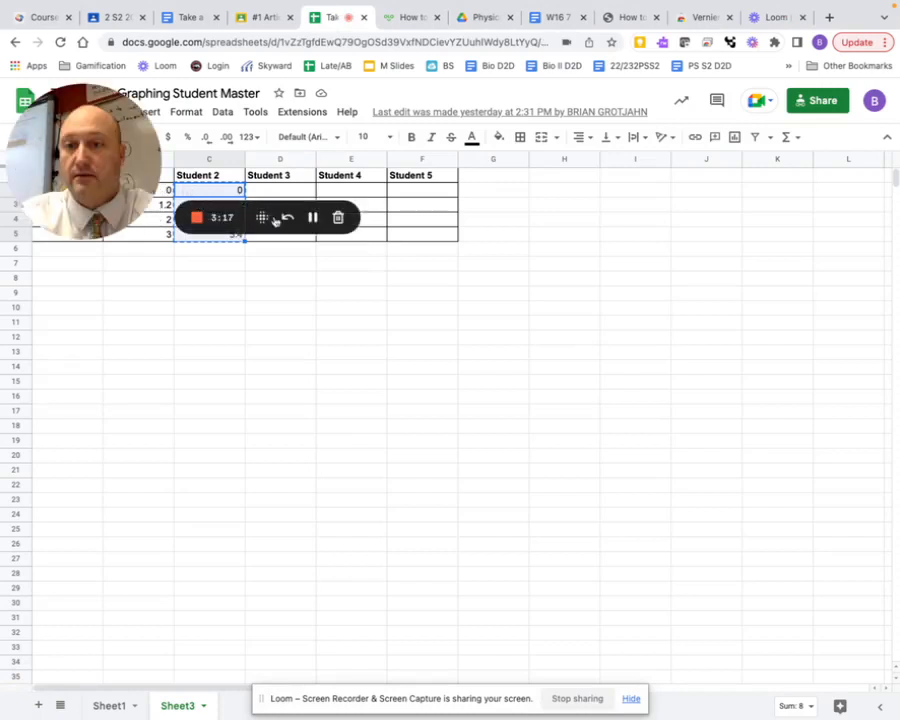
{"action": "left_click_drag", "start_coordinate": [106, 164], "coordinate": [73, 359]}
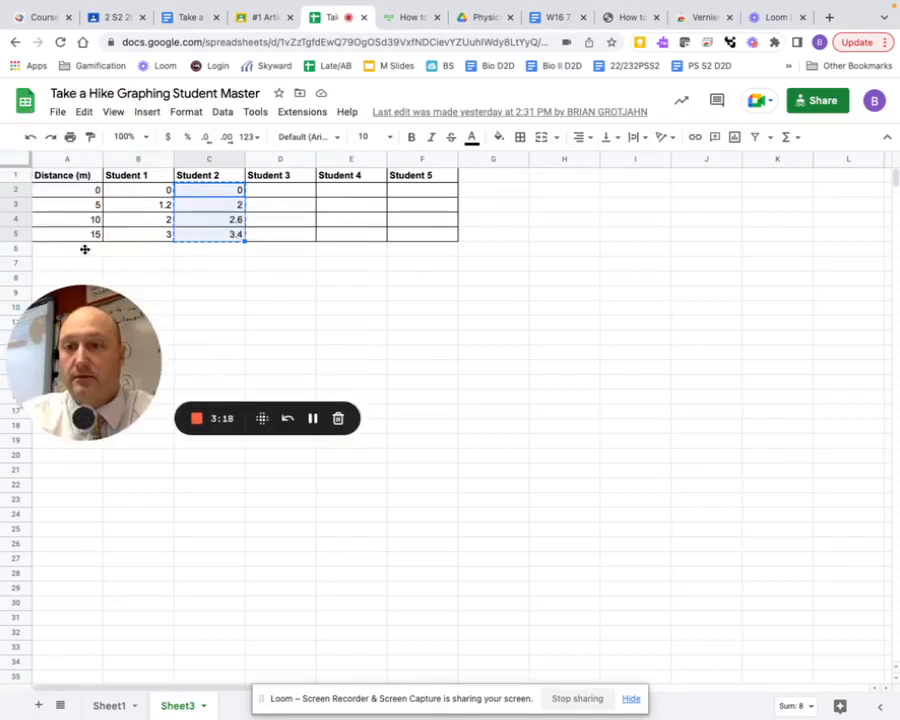
{"action": "left_click_drag", "start_coordinate": [124, 192], "coordinate": [126, 234]}
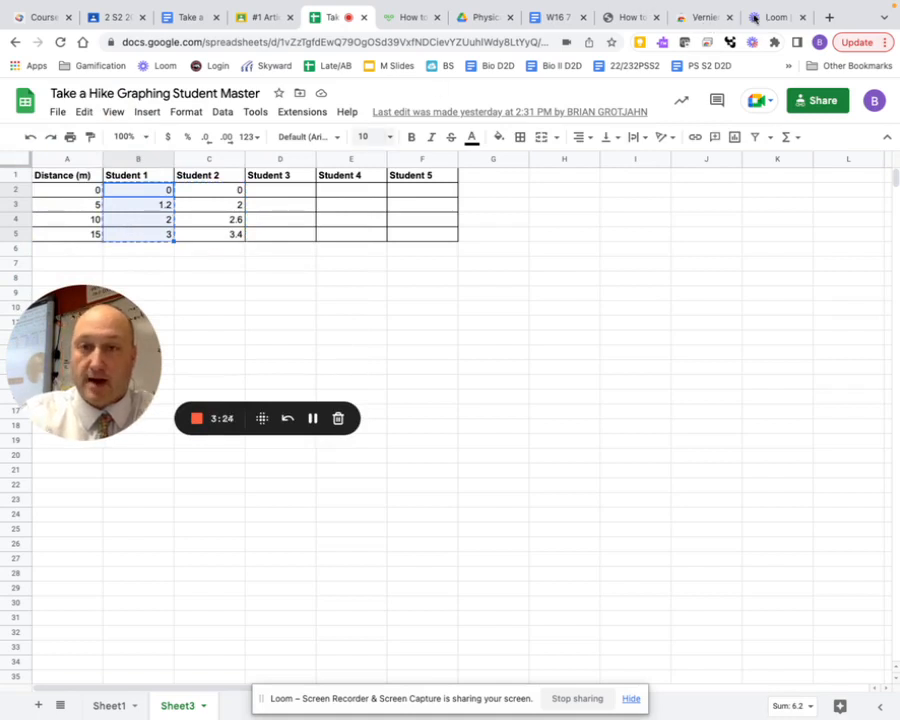
Switch back to Vernier Graphical Analysis and paste the copied Student 1 times into rows 1–4 of the first data set's Time column
{"action": "left_click", "coordinate": [703, 18]}
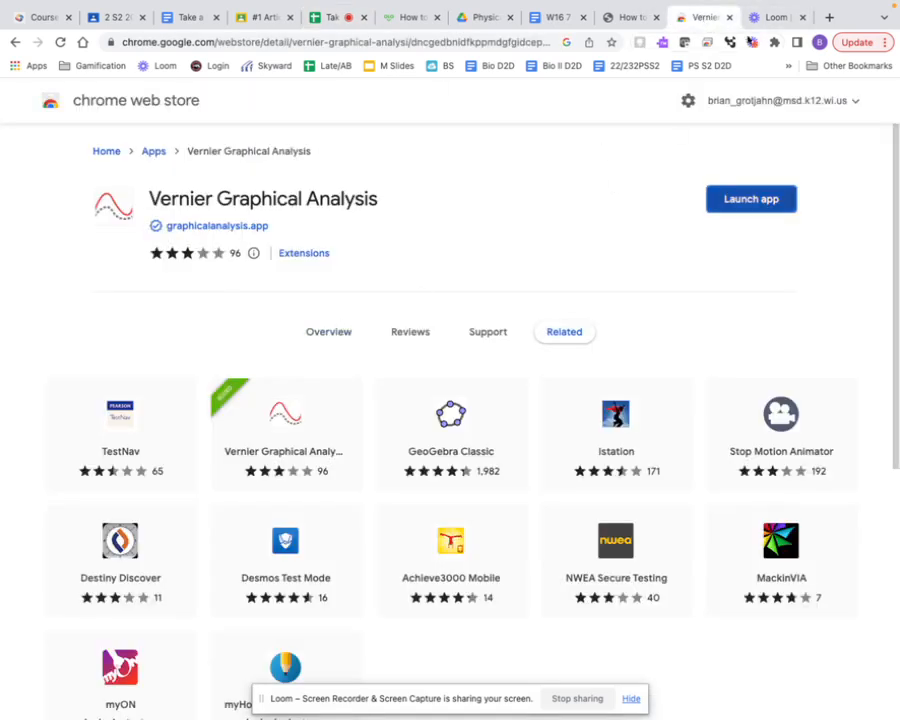
{"action": "key", "text": "ctrl+Up"}
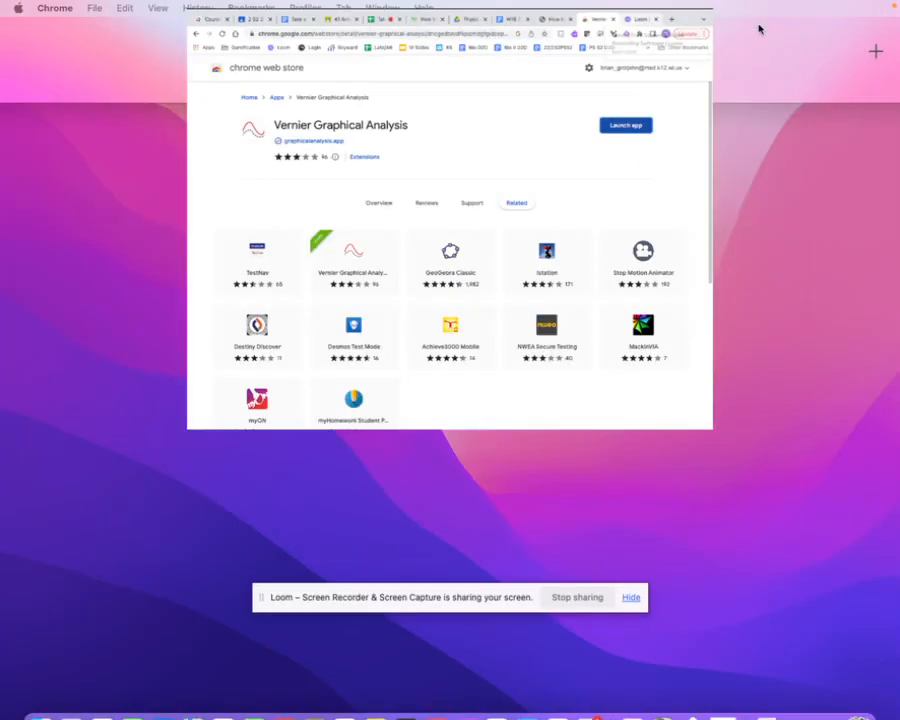
{"action": "left_click", "coordinate": [568, 42]}
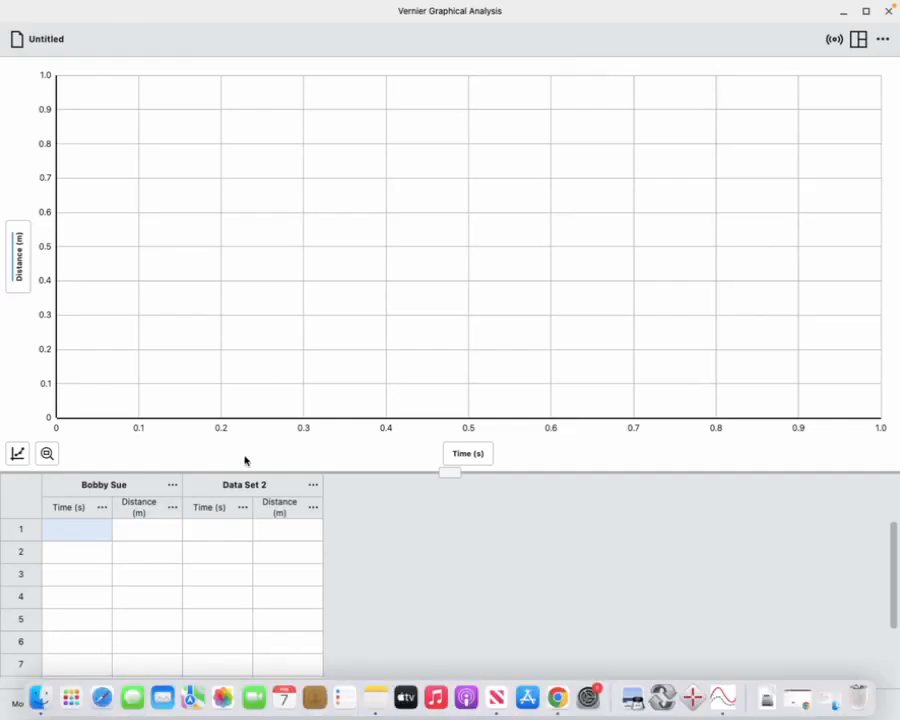
{"action": "left_click", "coordinate": [74, 532]}
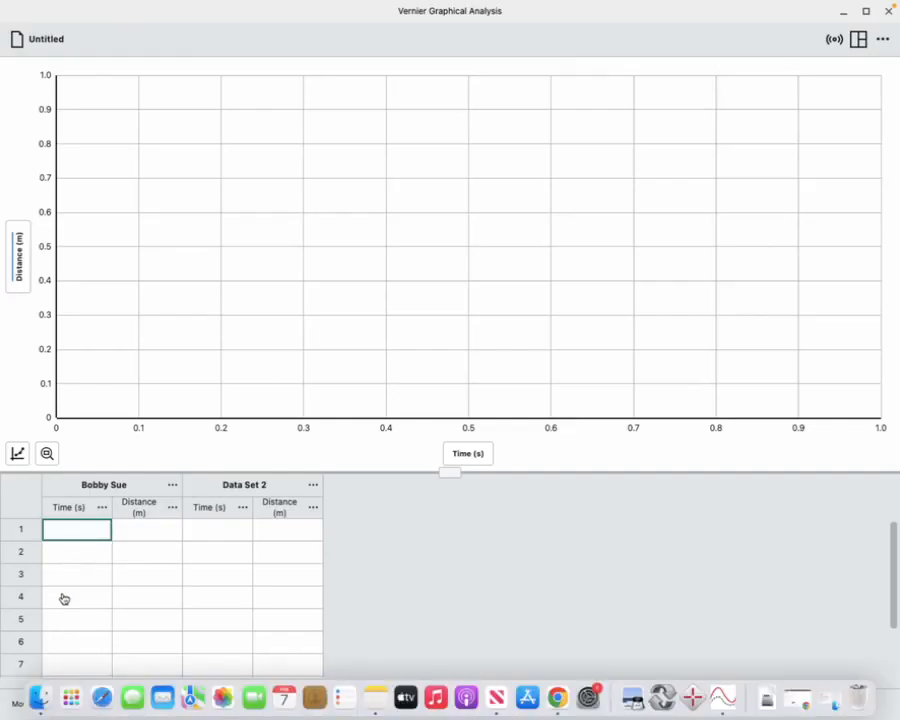
{"action": "left_click", "coordinate": [65, 535]}
{"action": "left_click", "coordinate": [77, 601]}
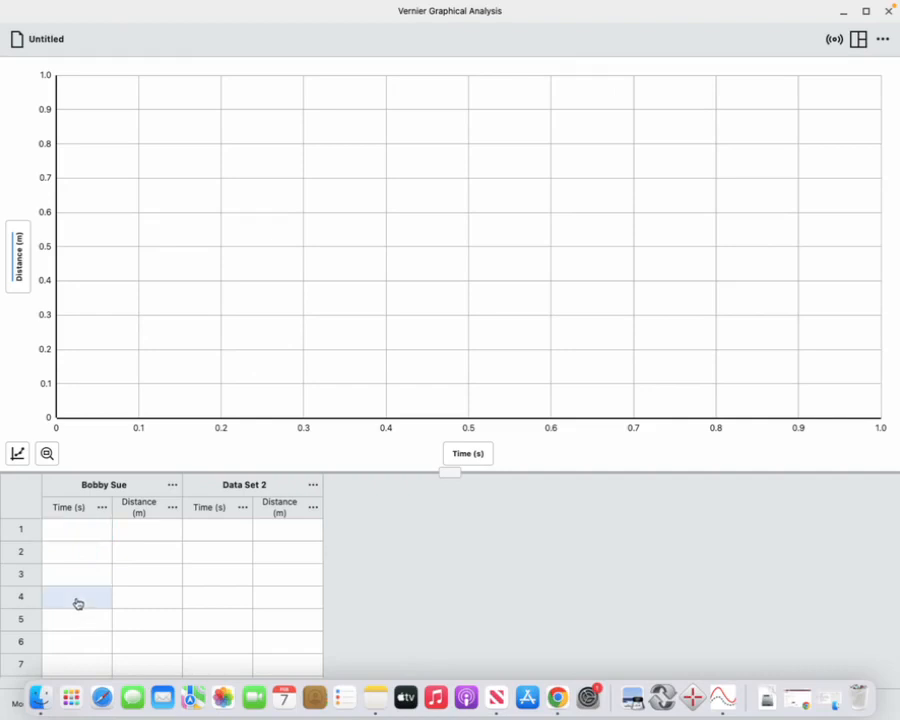
{"action": "left_click", "coordinate": [77, 535]}
{"action": "left_click_drag", "start_coordinate": [89, 588], "coordinate": [87, 603]}
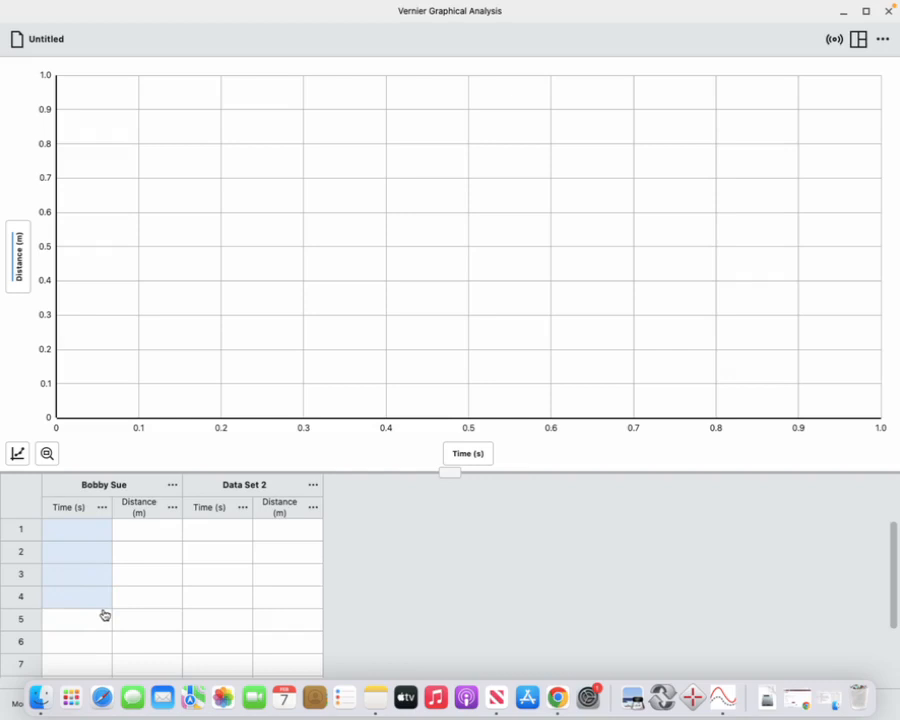
{"action": "type", "text": "0.0 1.2 2.0 3.0"}
Enter the distances 0, 5, 10 and 15 in rows 1–4 of the first data set's Distance column
{"action": "left_click", "coordinate": [153, 532]}
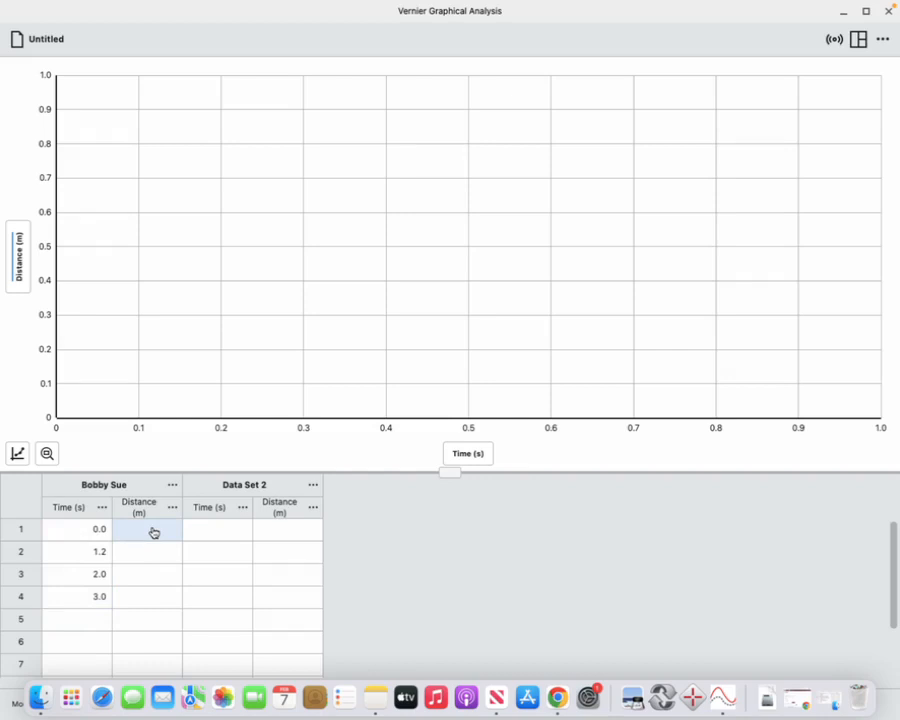
{"action": "type", "text": "0"}
{"action": "key", "text": "Return"}
{"action": "type", "text": "5"}
{"action": "key", "text": "Return"}
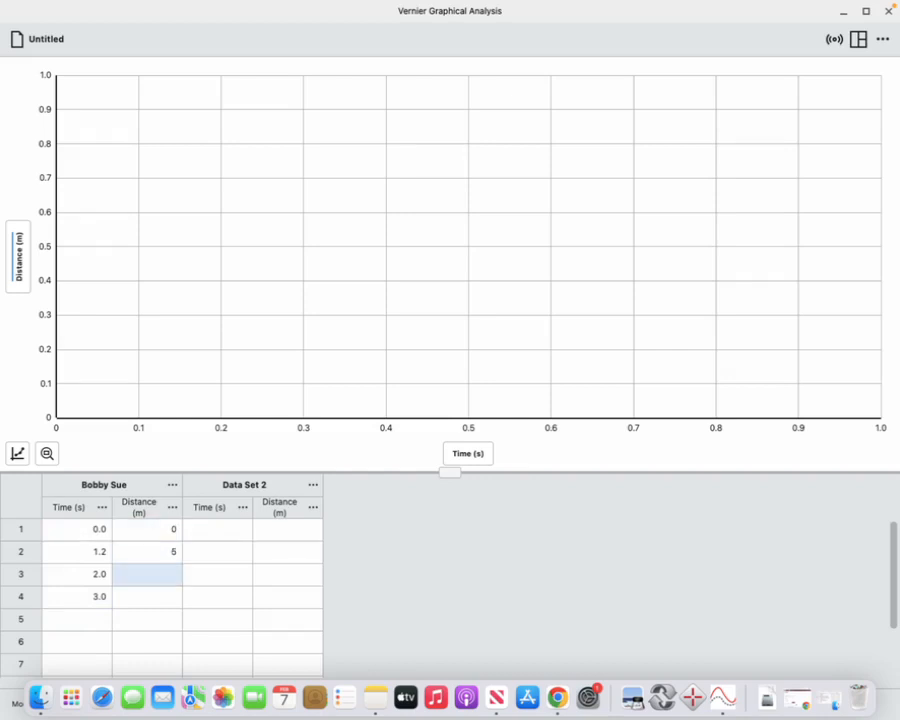
{"action": "type", "text": "1"}
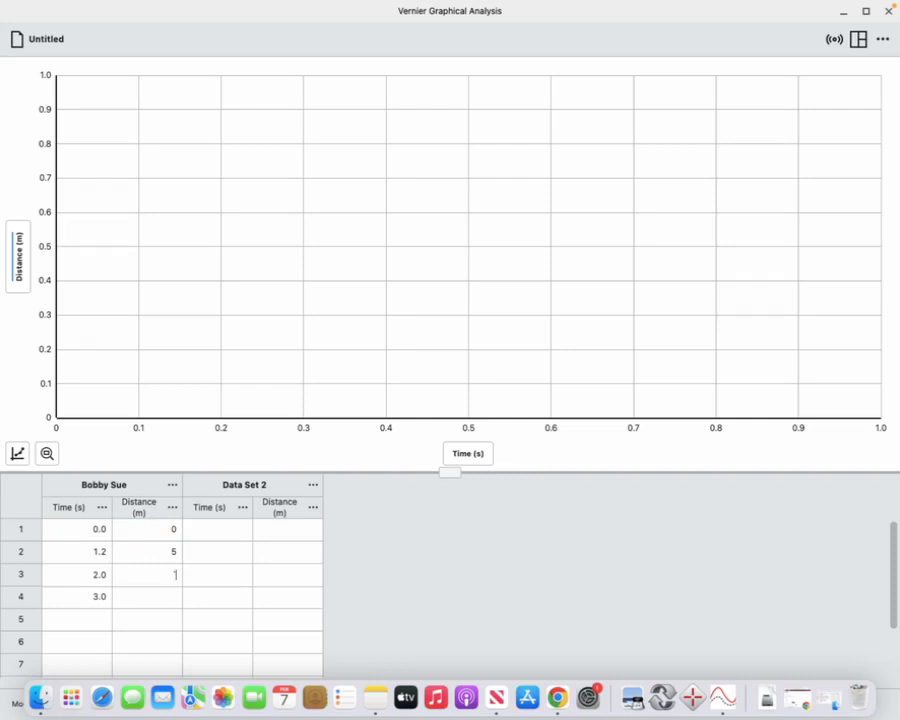
{"action": "type", "text": "0"}
{"action": "key", "text": "Return"}
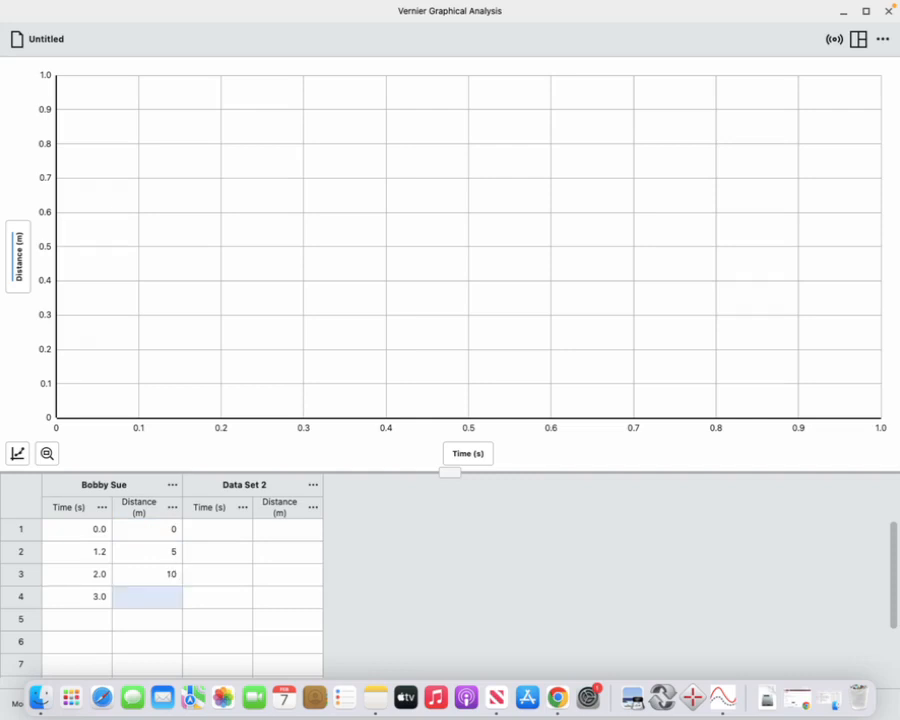
{"action": "type", "text": "15"}
{"action": "key", "text": "Return"}
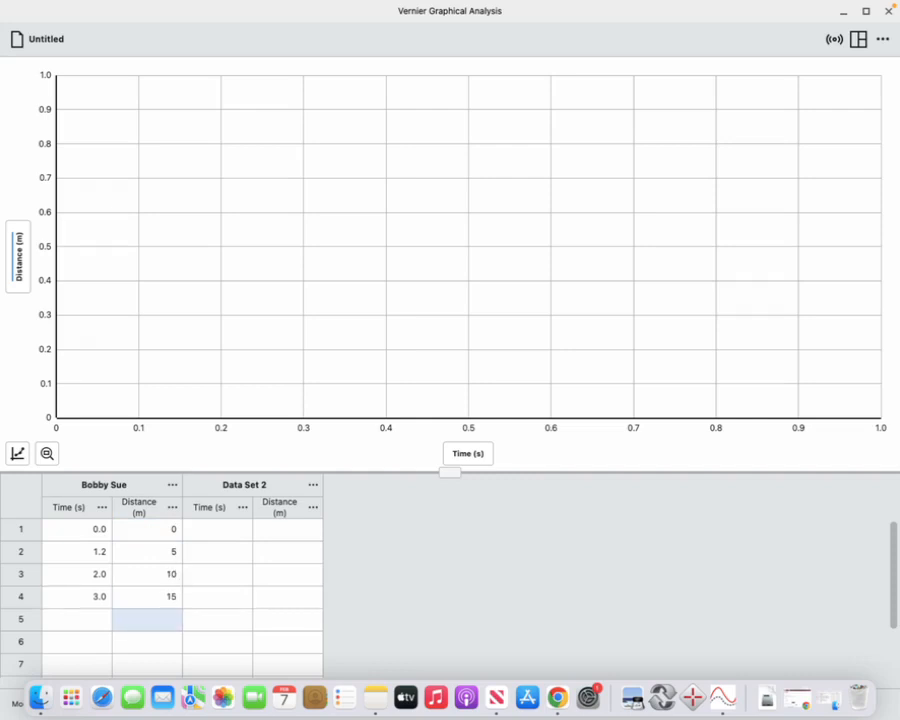
Copy the four Distance values of the first data set into rows 1–4 of Data Set 2's Distance column
{"action": "left_click", "coordinate": [145, 534]}
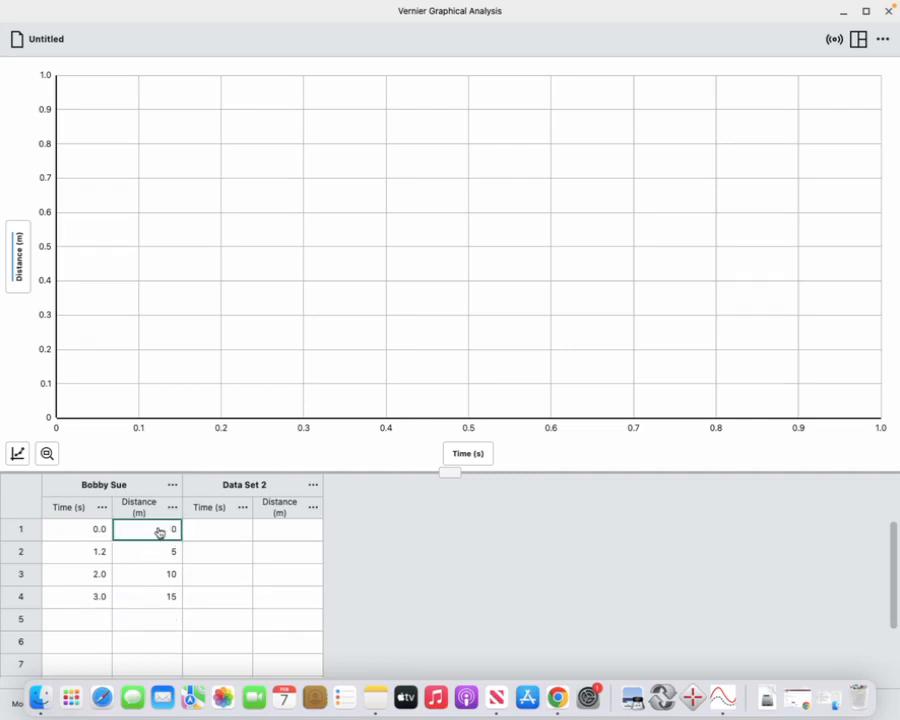
{"action": "left_click_drag", "start_coordinate": [158, 527], "coordinate": [166, 597]}
{"action": "key", "text": "super+c"}
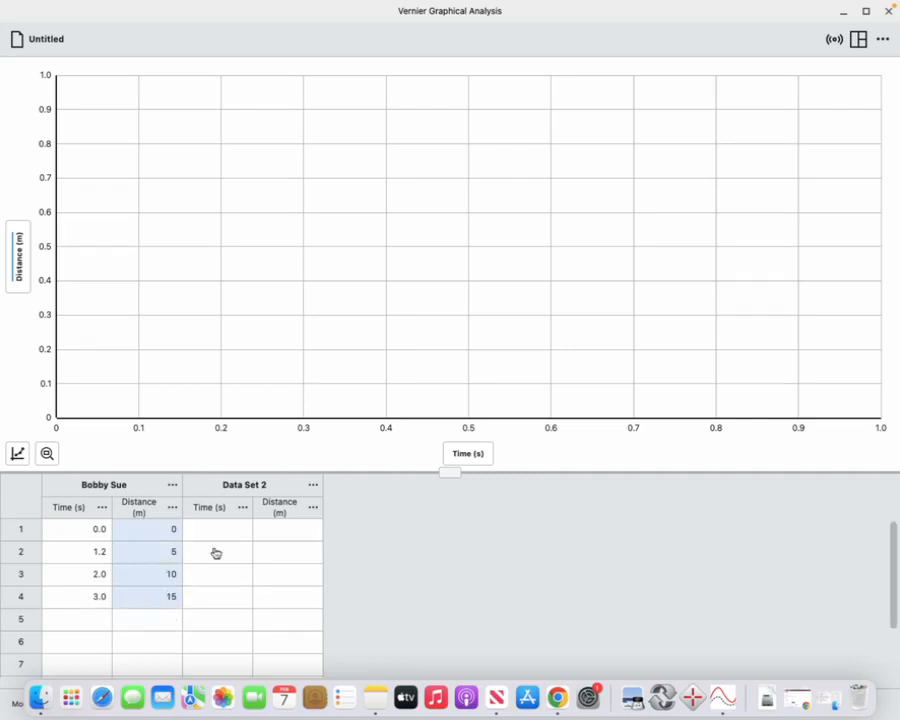
{"action": "left_click_drag", "start_coordinate": [269, 531], "coordinate": [281, 596]}
{"action": "key", "text": "super+v"}
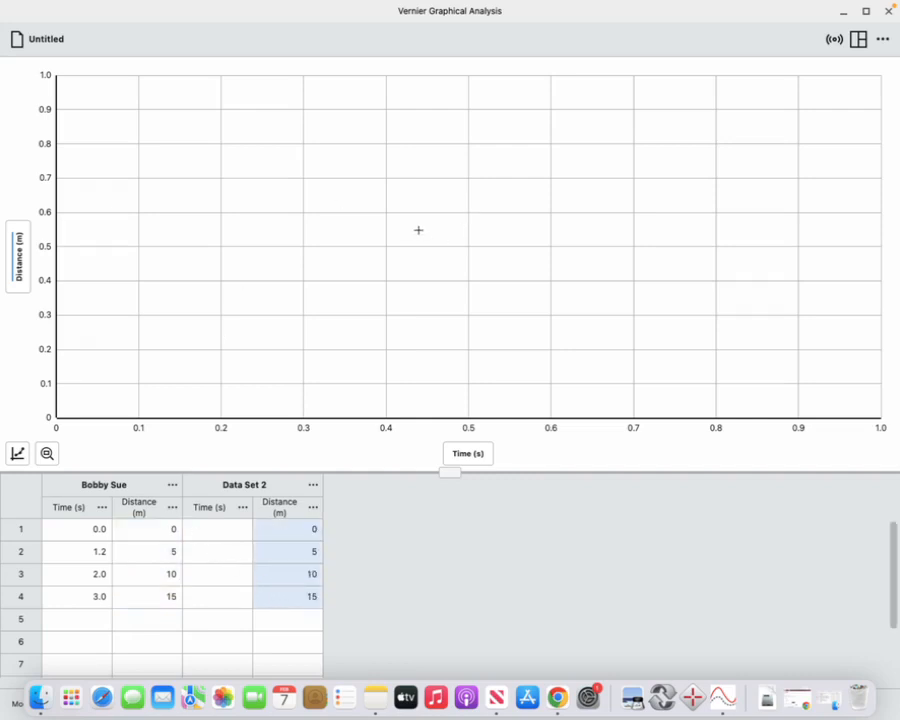
Switch to the Take a Hike Graphing Student Master sheet in Google Sheets and copy the Student 2 values in C2:C5
{"action": "key", "text": "ctrl+Up"}
{"action": "left_click", "coordinate": [451, 74]}
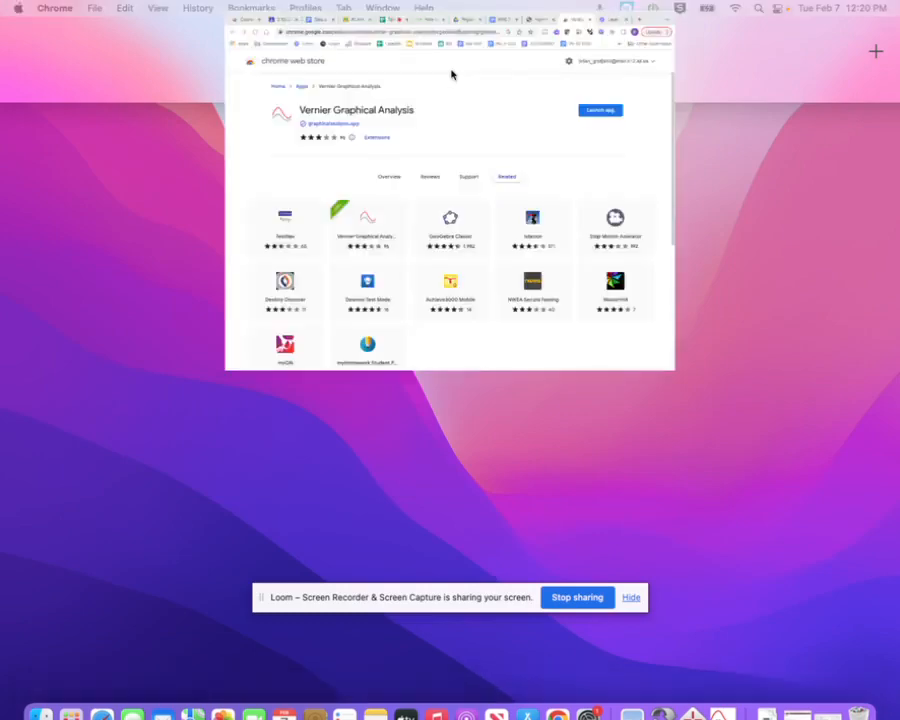
{"action": "left_click", "coordinate": [330, 18]}
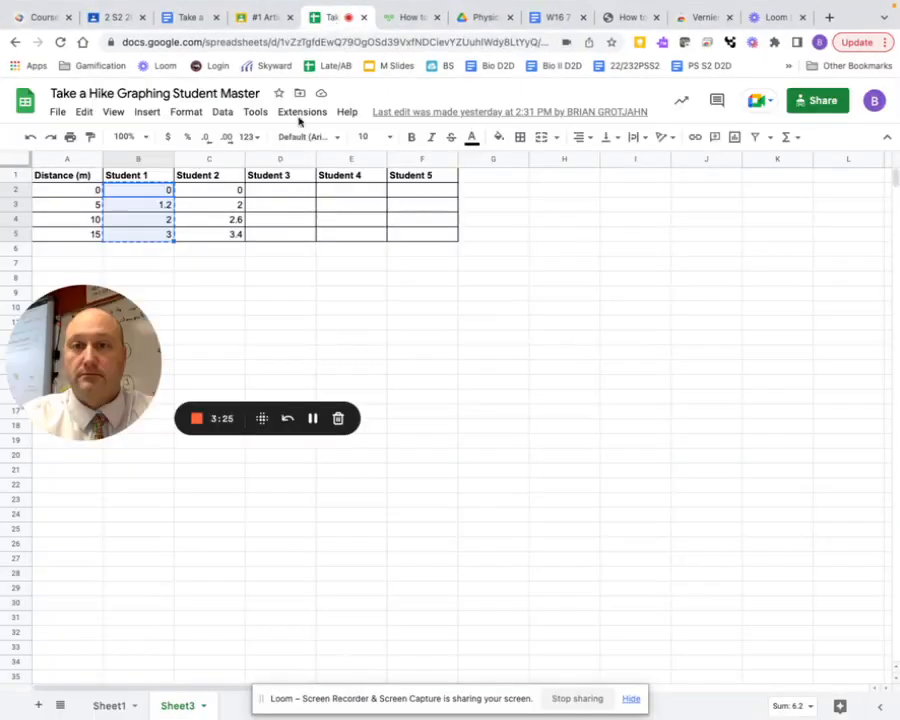
{"action": "left_click", "coordinate": [204, 191]}
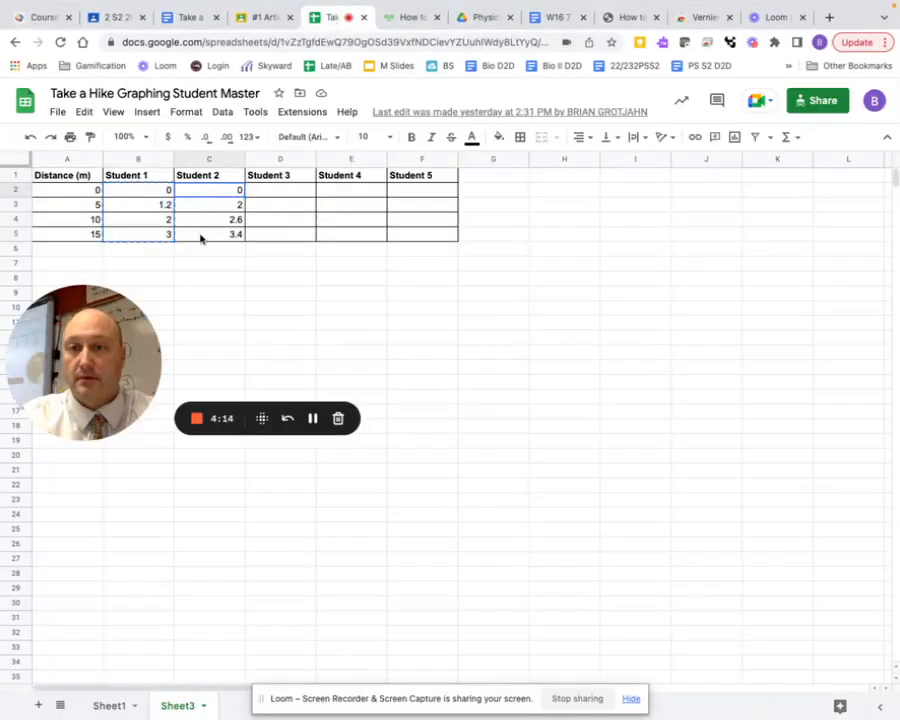
{"action": "left_click", "coordinate": [200, 234], "text": "shift"}
{"action": "key", "text": "ctrl+c"}
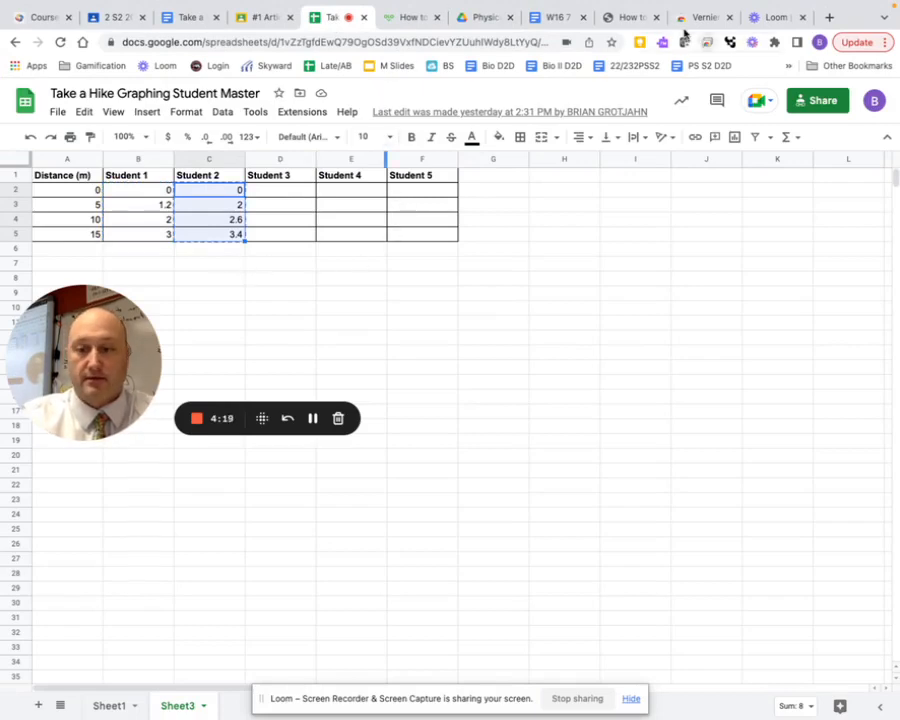
Return to Vernier Graphical Analysis and paste the Student 2 times into rows 1–4 of Data Set 2's Time column
{"action": "key", "text": "ctrl+Up"}
{"action": "left_click", "coordinate": [535, 73]}
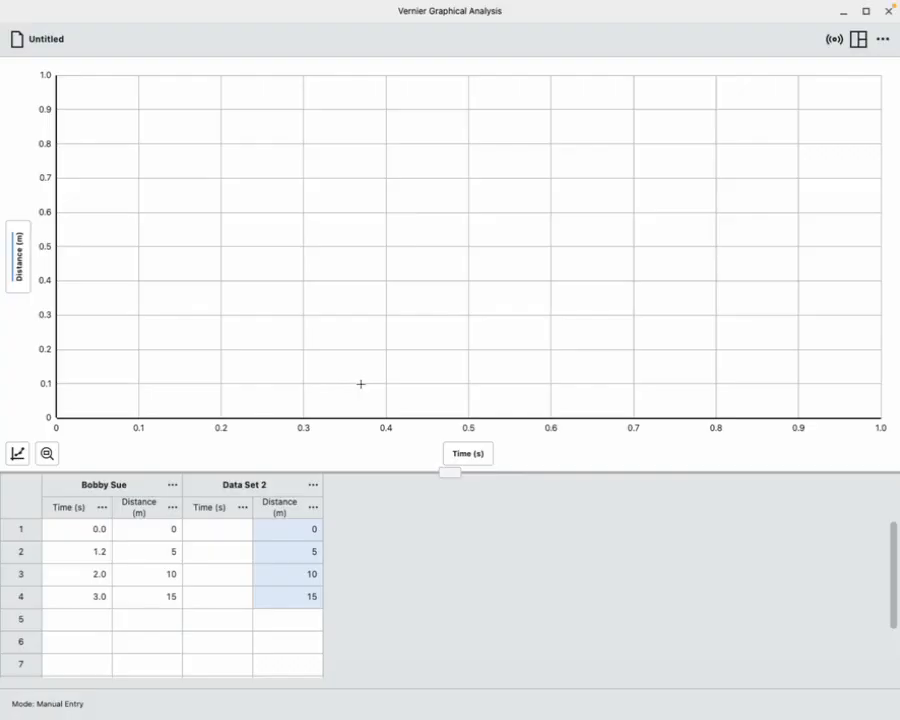
{"action": "left_click_drag", "start_coordinate": [233, 530], "coordinate": [222, 605]}
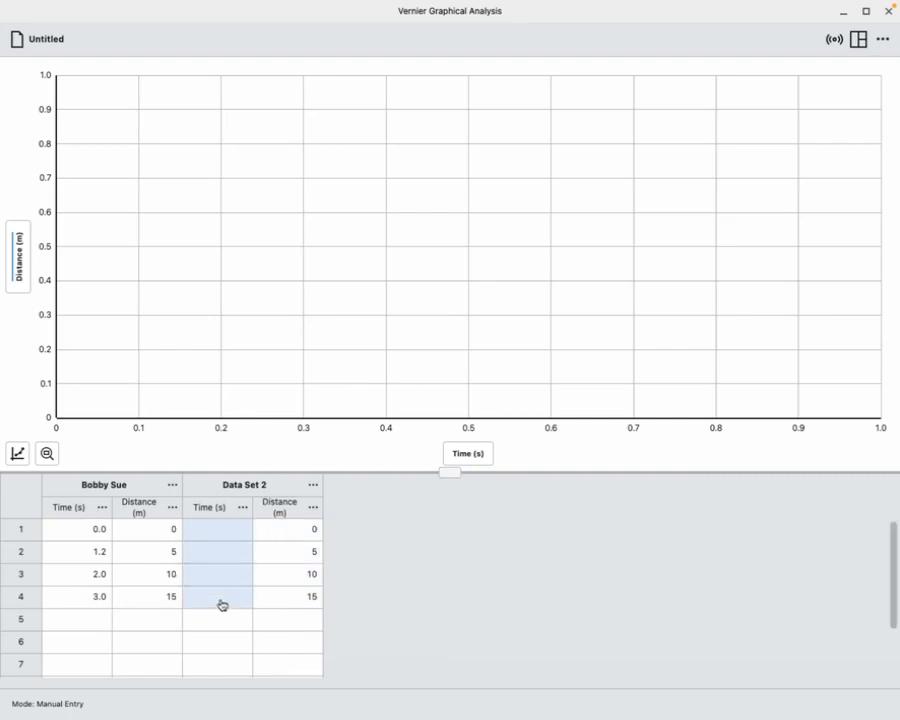
{"action": "key", "text": "super+v"}
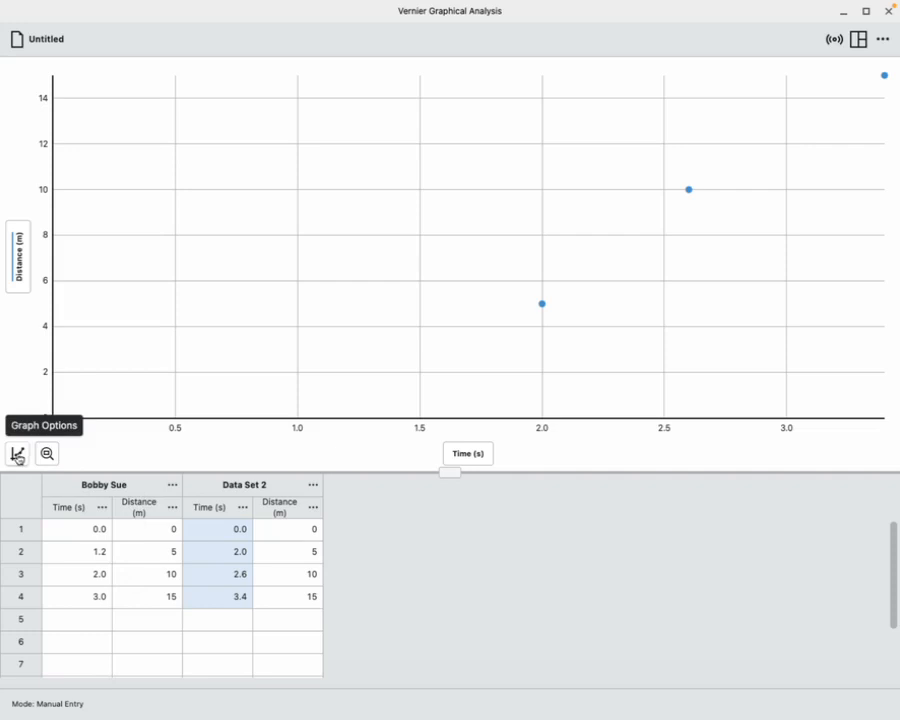
Give the graph the title TITLE and connect its data points with lines
{"action": "left_click", "coordinate": [17, 455]}
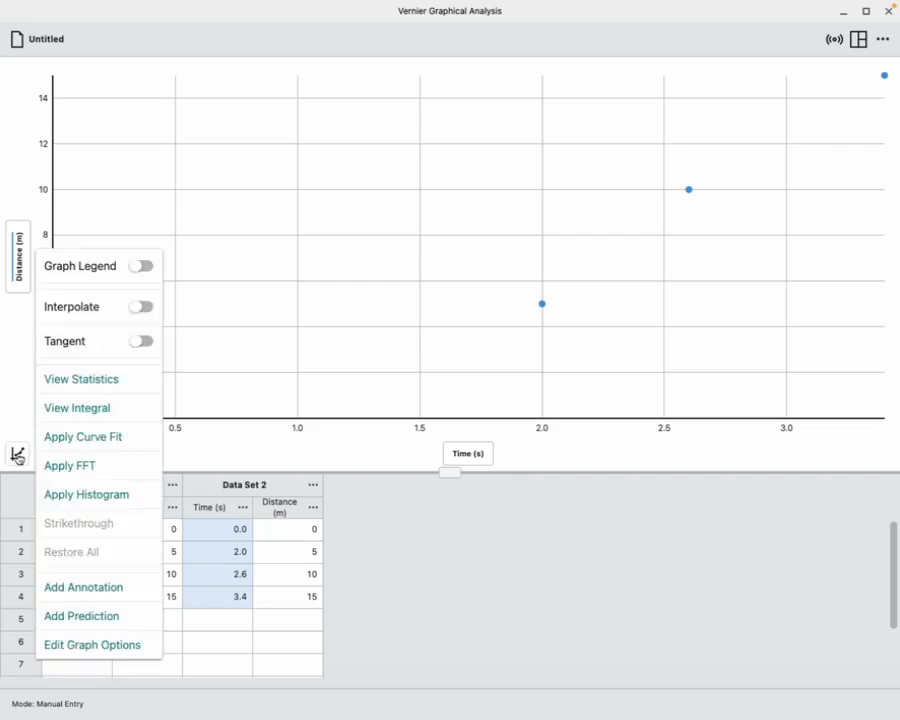
{"action": "left_click", "coordinate": [84, 644]}
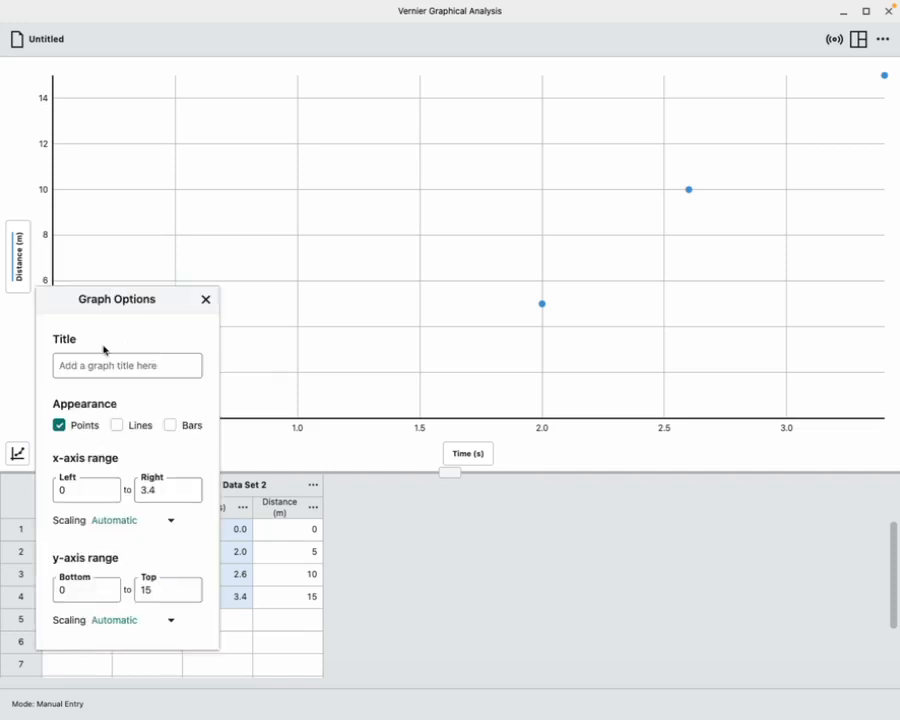
{"action": "left_click", "coordinate": [106, 365]}
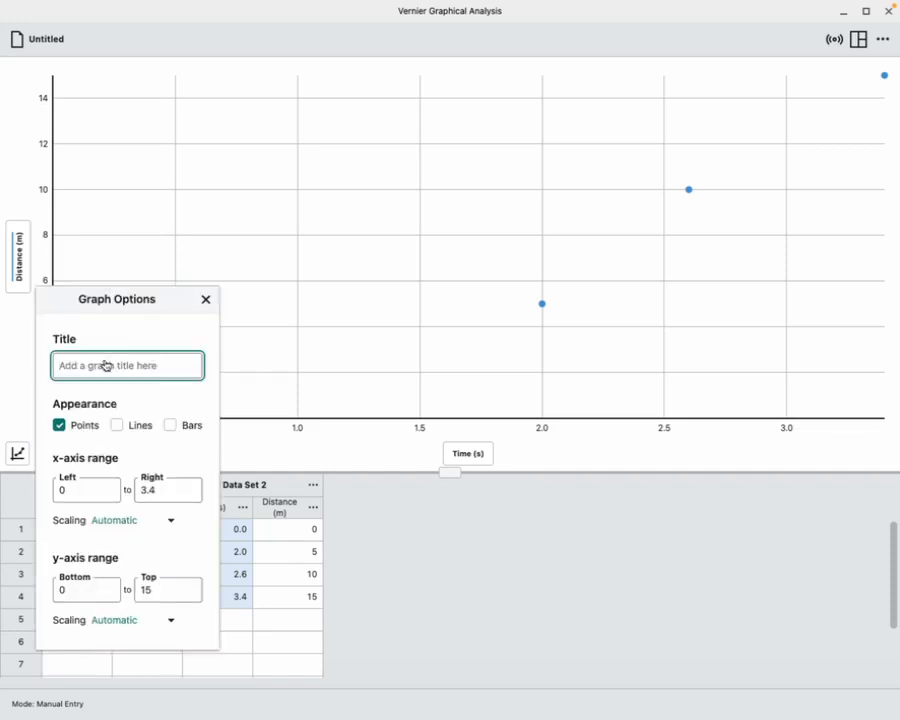
{"action": "type", "text": "TIM"}
{"action": "key", "text": "BackSpace"}
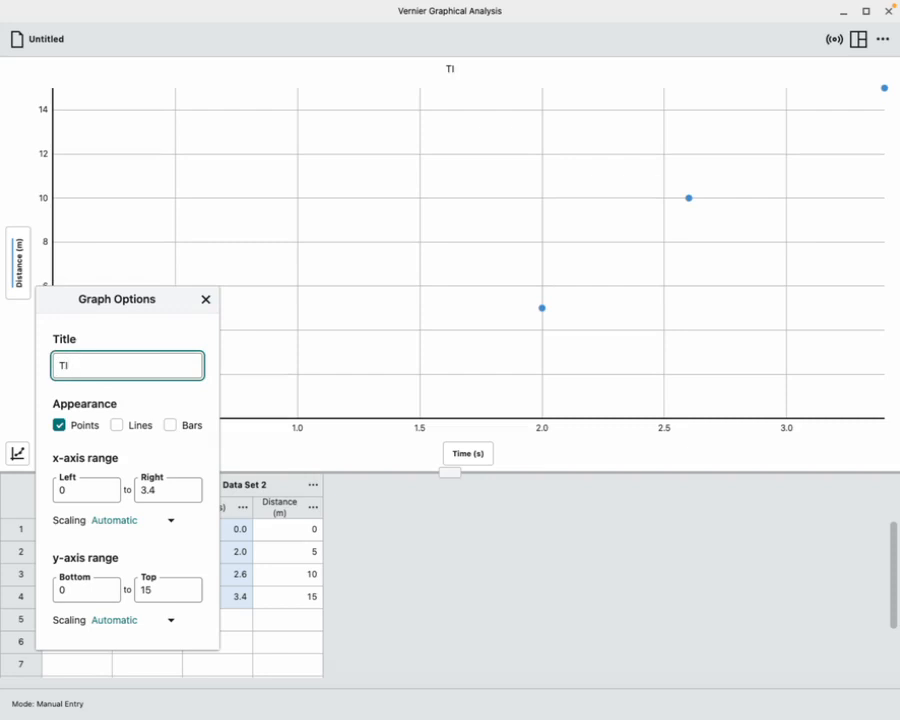
{"action": "type", "text": "TLE"}
{"action": "left_click", "coordinate": [117, 425]}
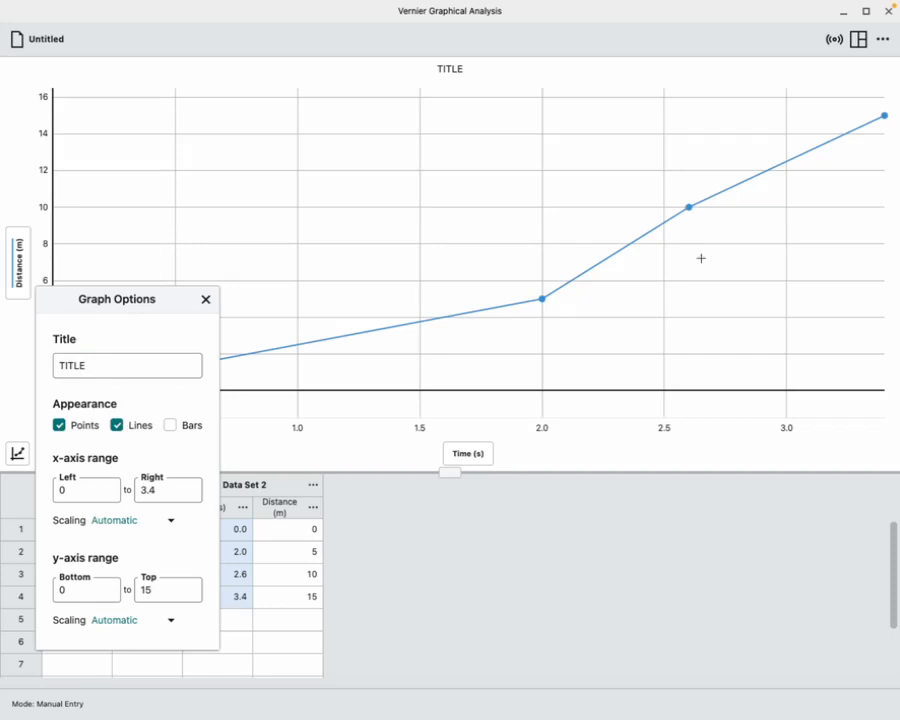
{"action": "left_click", "coordinate": [437, 585]}
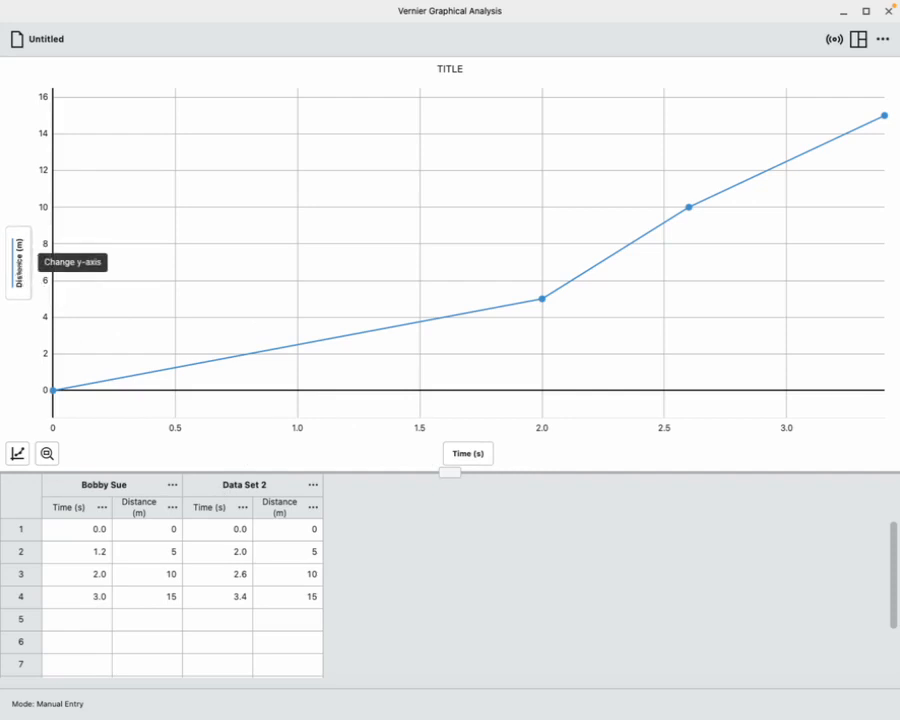
Plot the first data set's Distance on the y-axis together with Data Set 2
{"action": "left_click", "coordinate": [18, 260]}
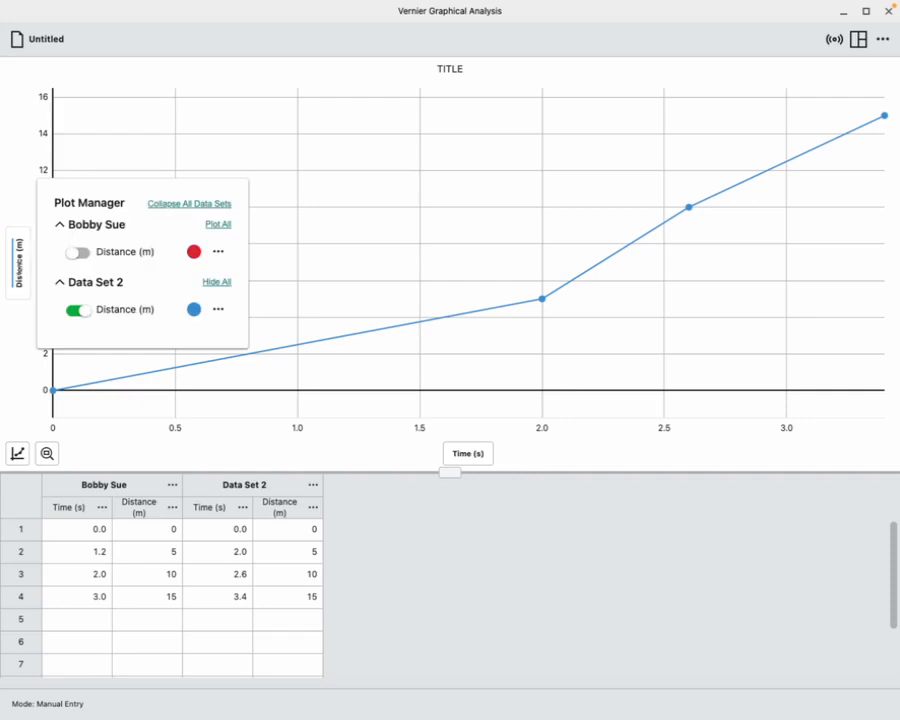
{"action": "left_click", "coordinate": [78, 253]}
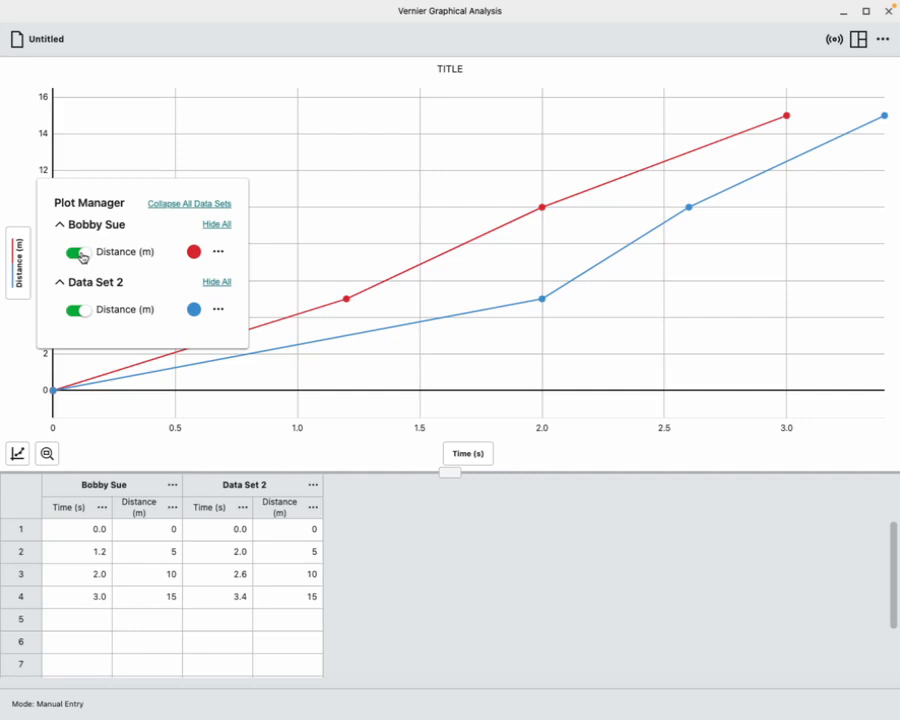
{"action": "left_click", "coordinate": [435, 225]}
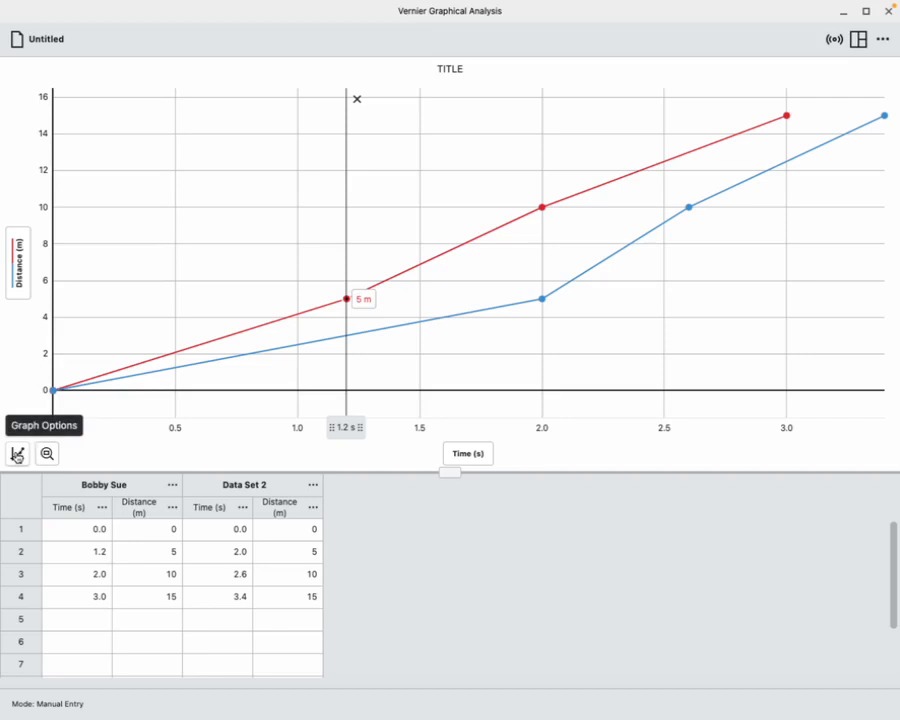
Show the graph legend and move it to the empty upper-left area of the graph, clear of the plotted lines
{"action": "left_click", "coordinate": [17, 456]}
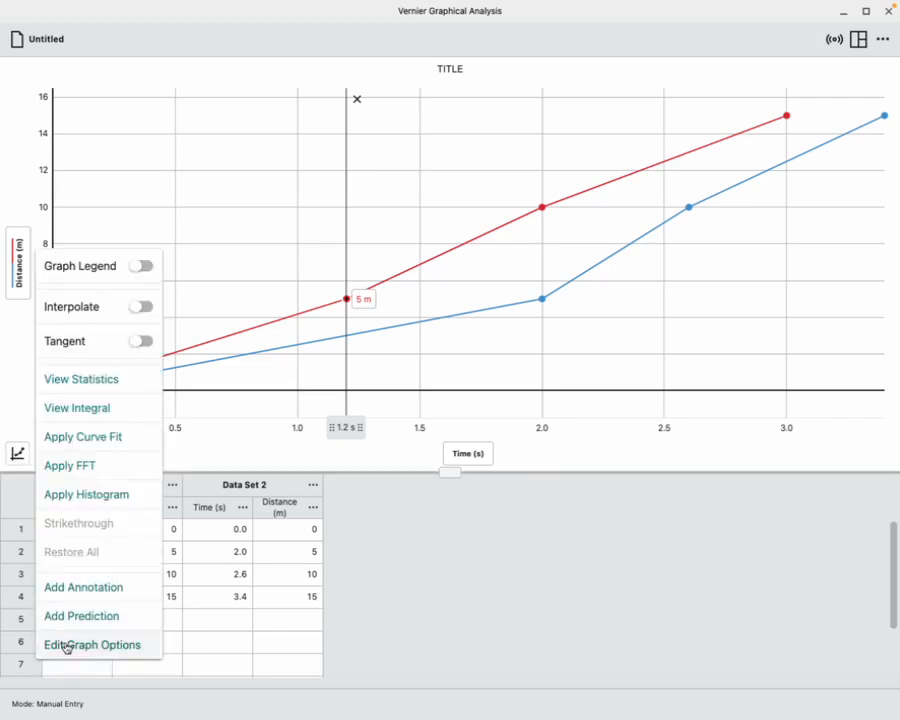
{"action": "left_click", "coordinate": [86, 268]}
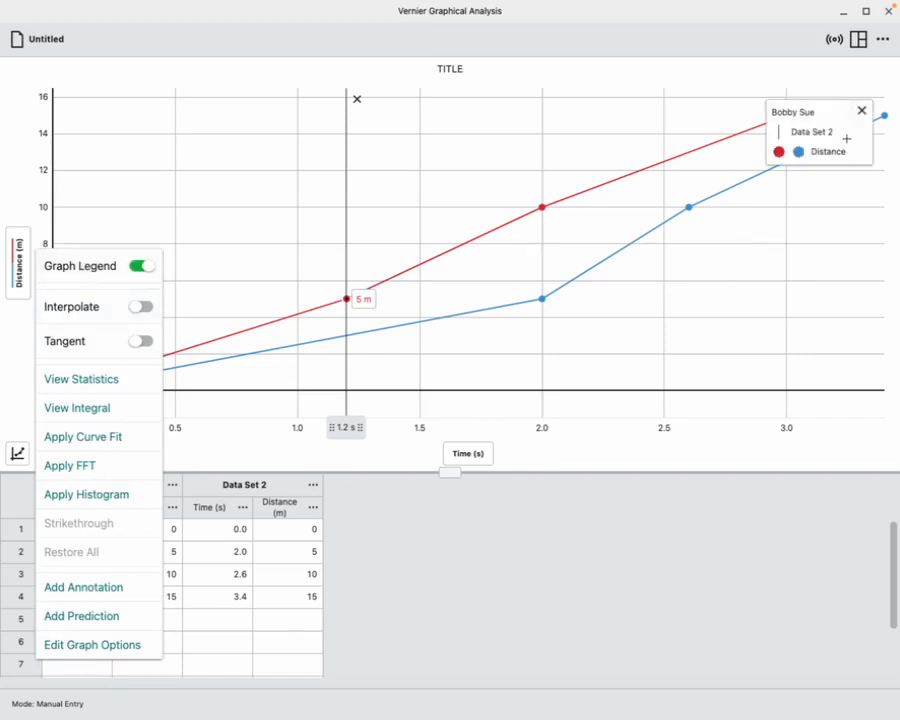
{"action": "left_click_drag", "start_coordinate": [826, 116], "coordinate": [196, 118]}
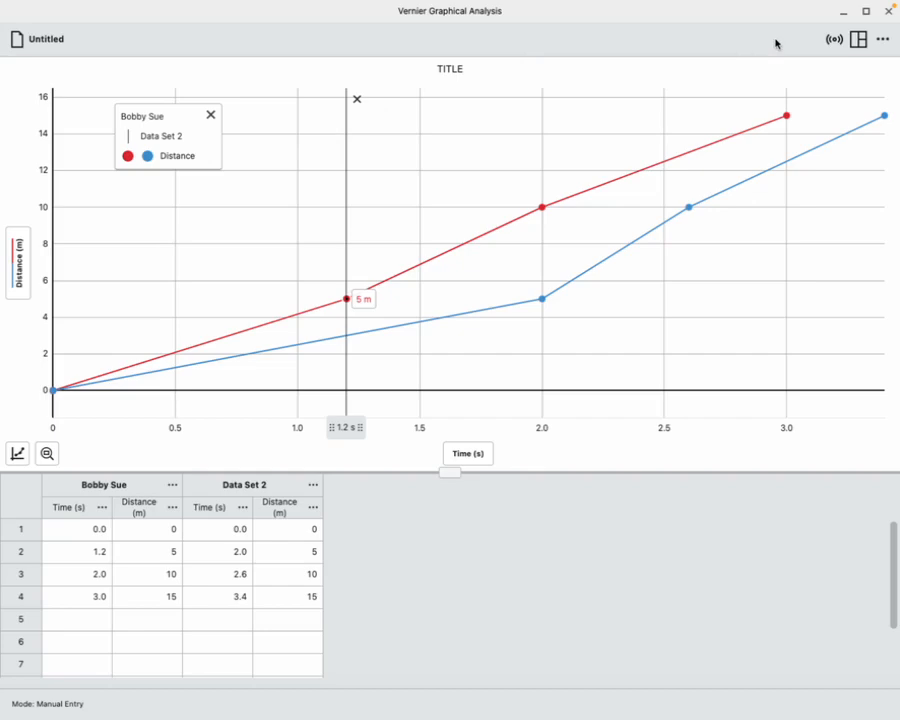
{"action": "mouse_move", "coordinate": [683, 28]}
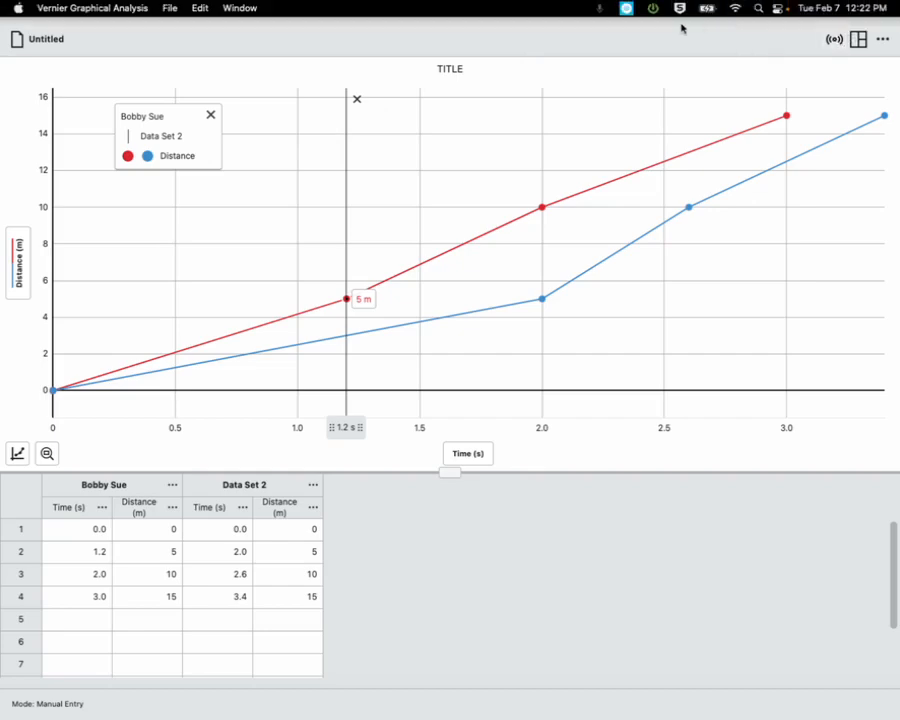
{"action": "key", "text": "ctrl+Up"}
{"action": "left_click", "coordinate": [428, 45]}
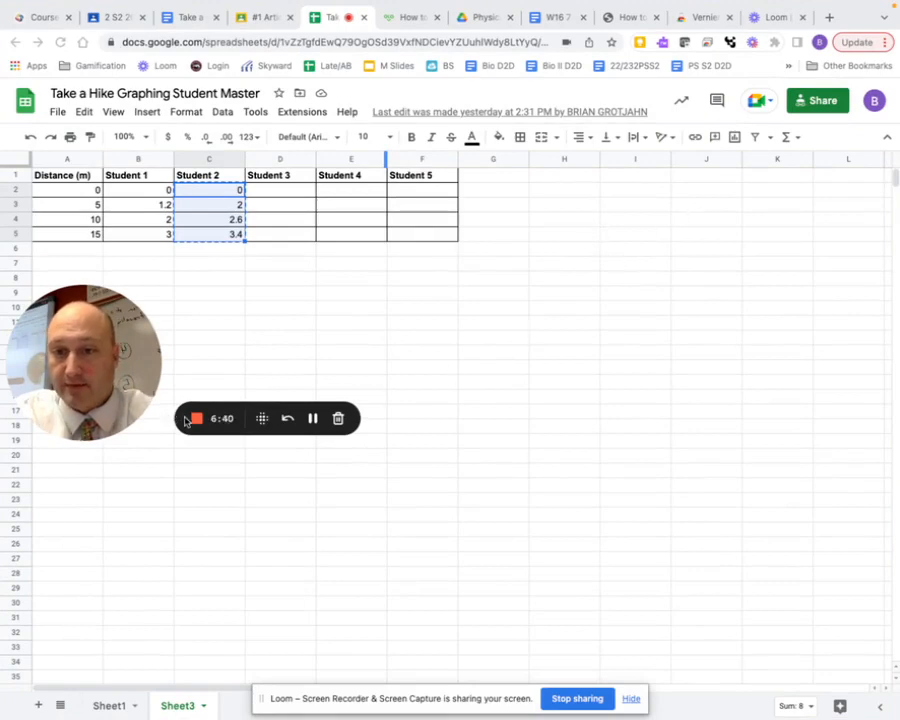
{"action": "left_click", "coordinate": [196, 420]}
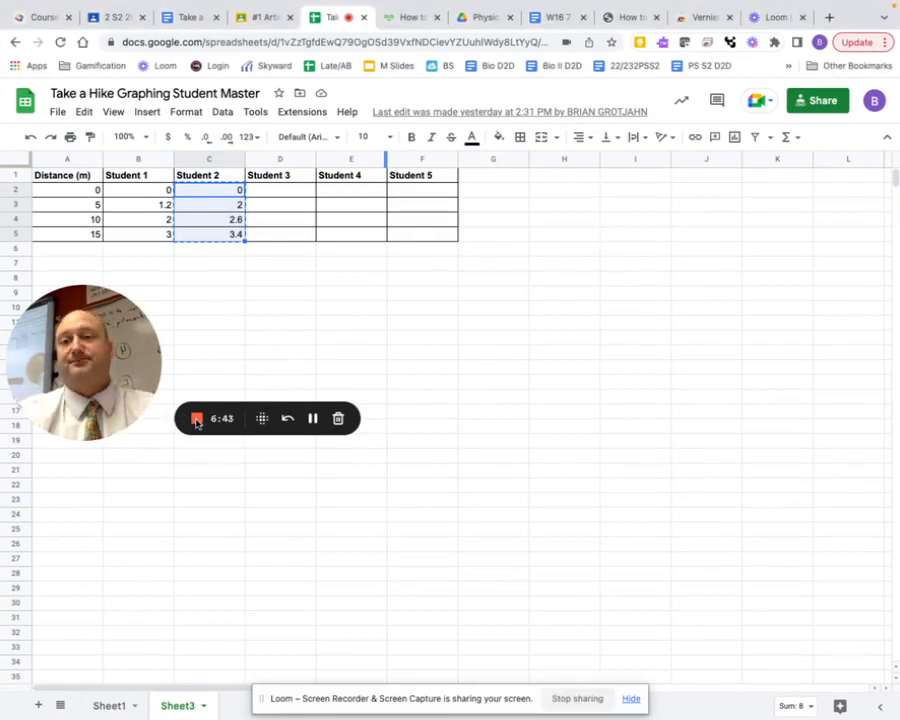